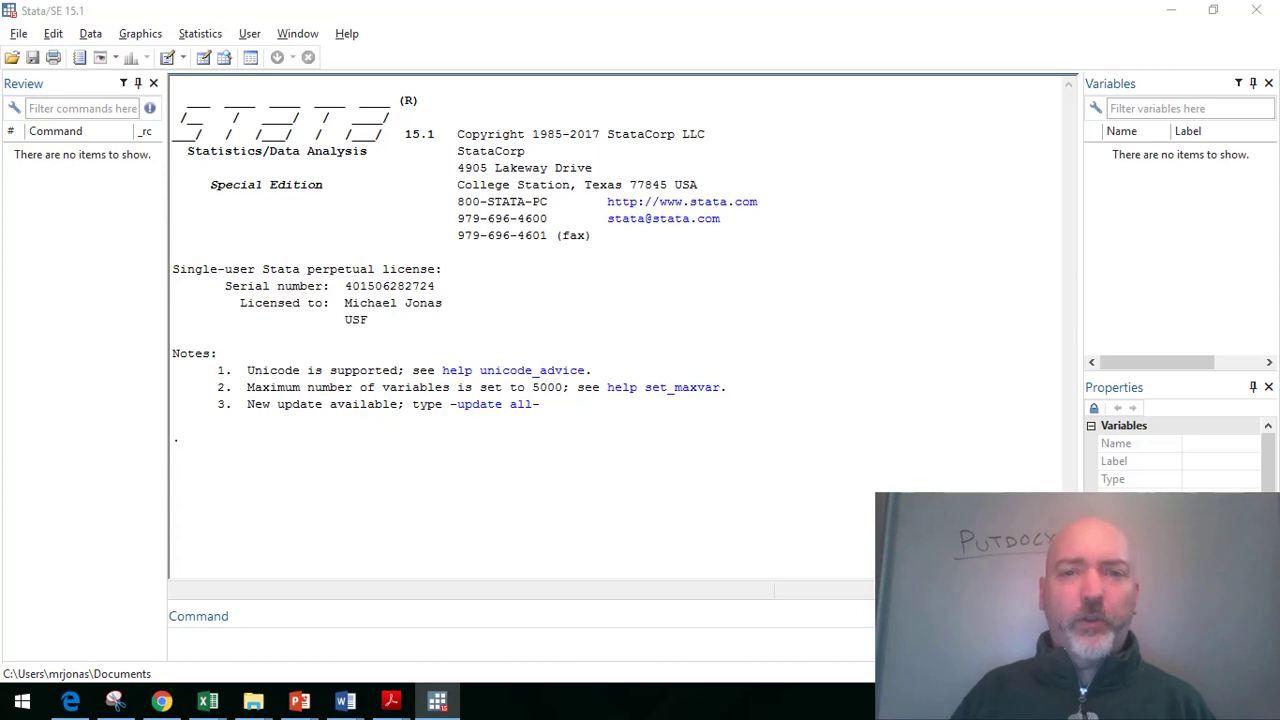
# Start a new in-memory Word document with putdocx begin
pyautogui.click(318, 640)
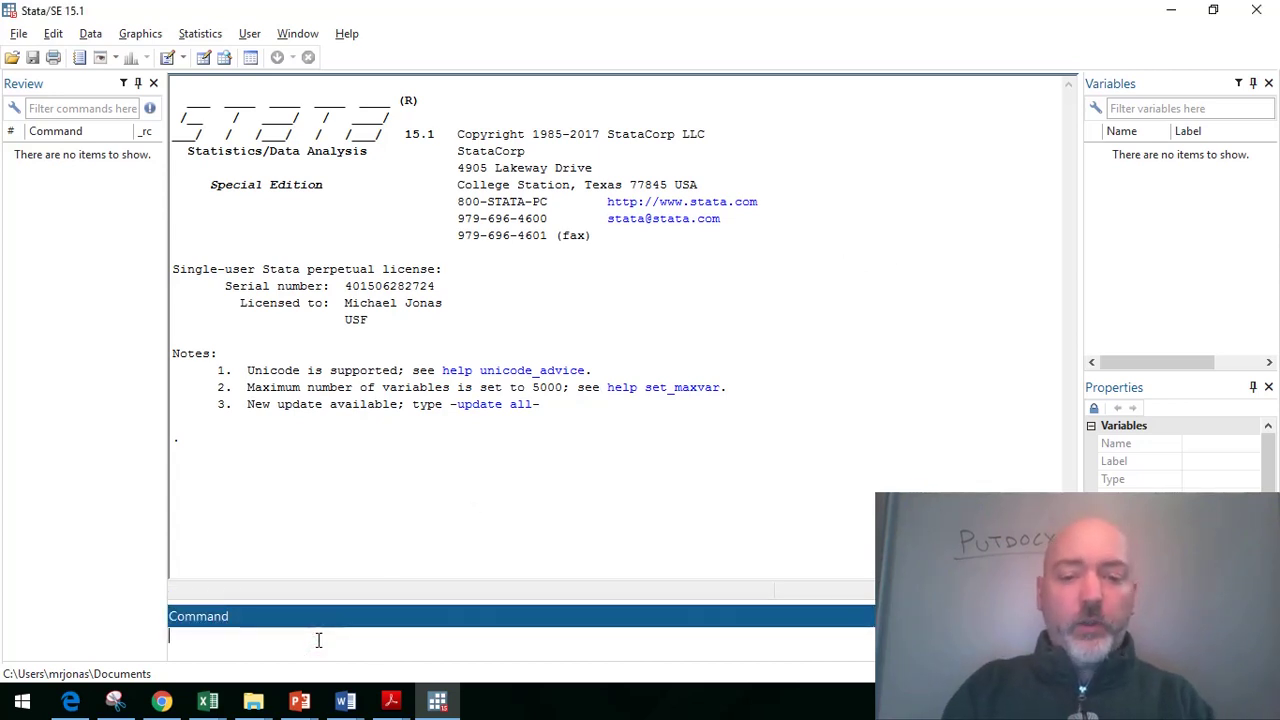
pyautogui.write('putdocx ')
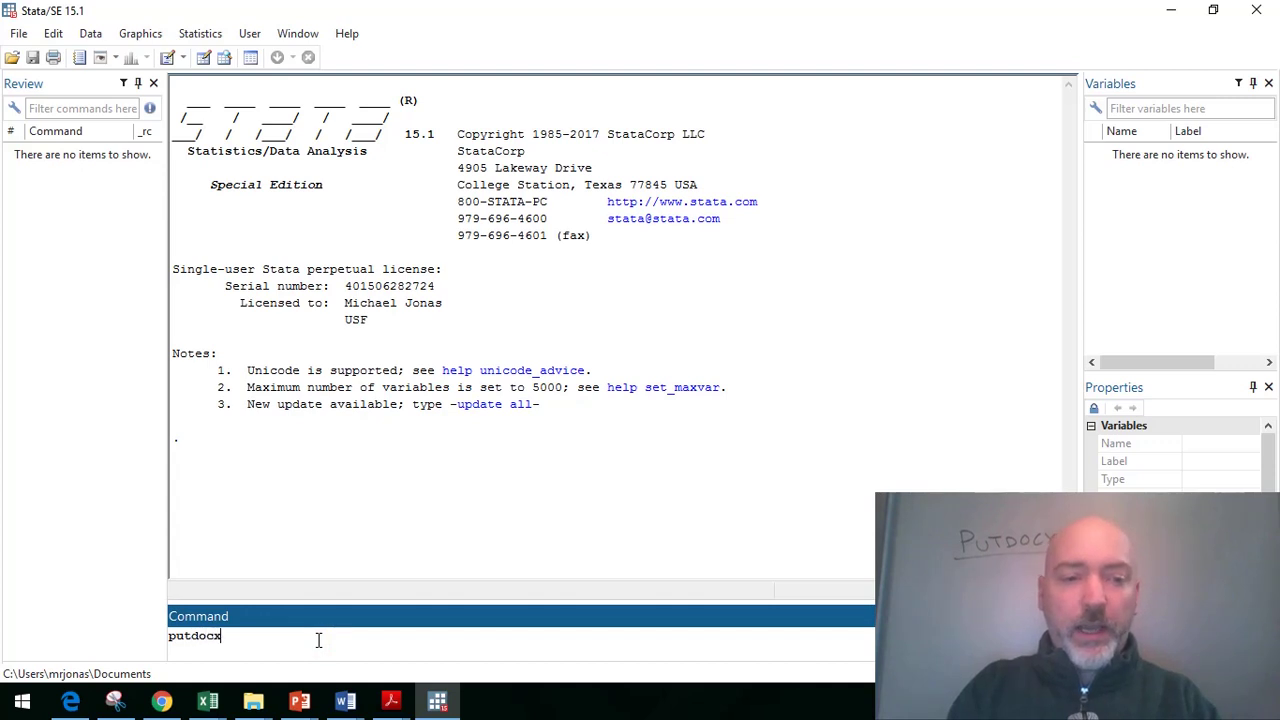
pyautogui.write('begin')
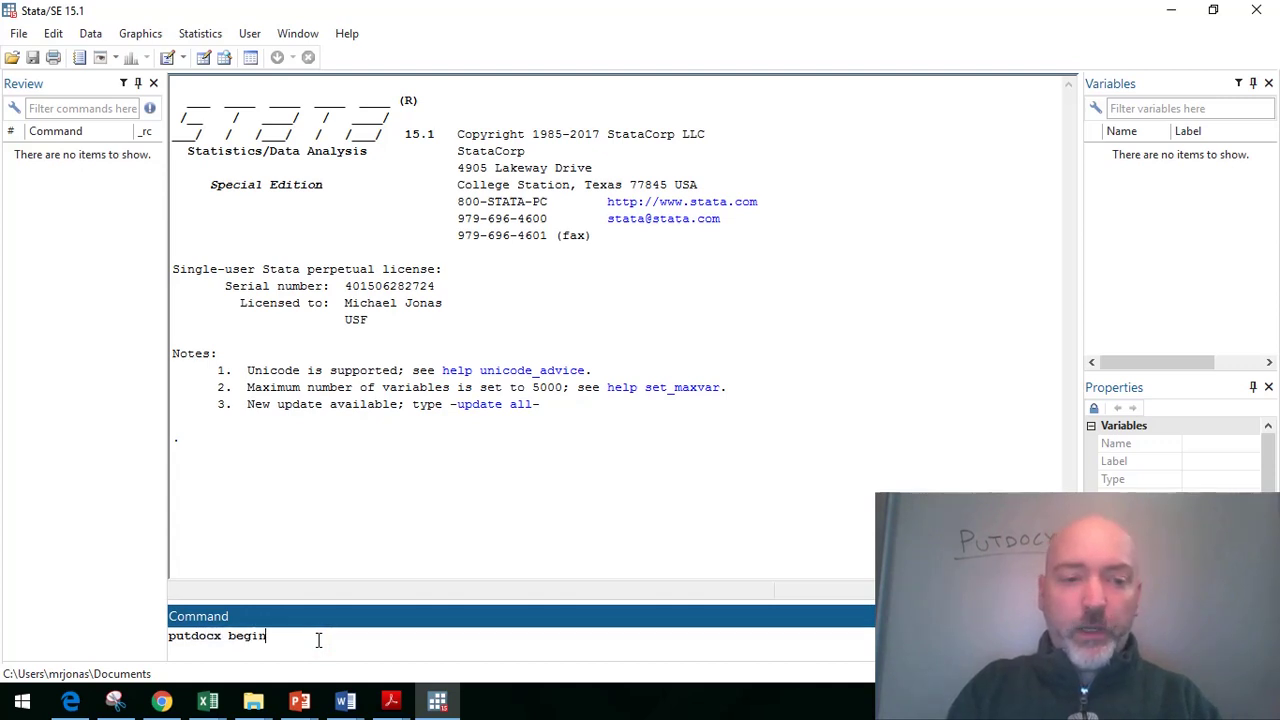
pyautogui.press('Return')
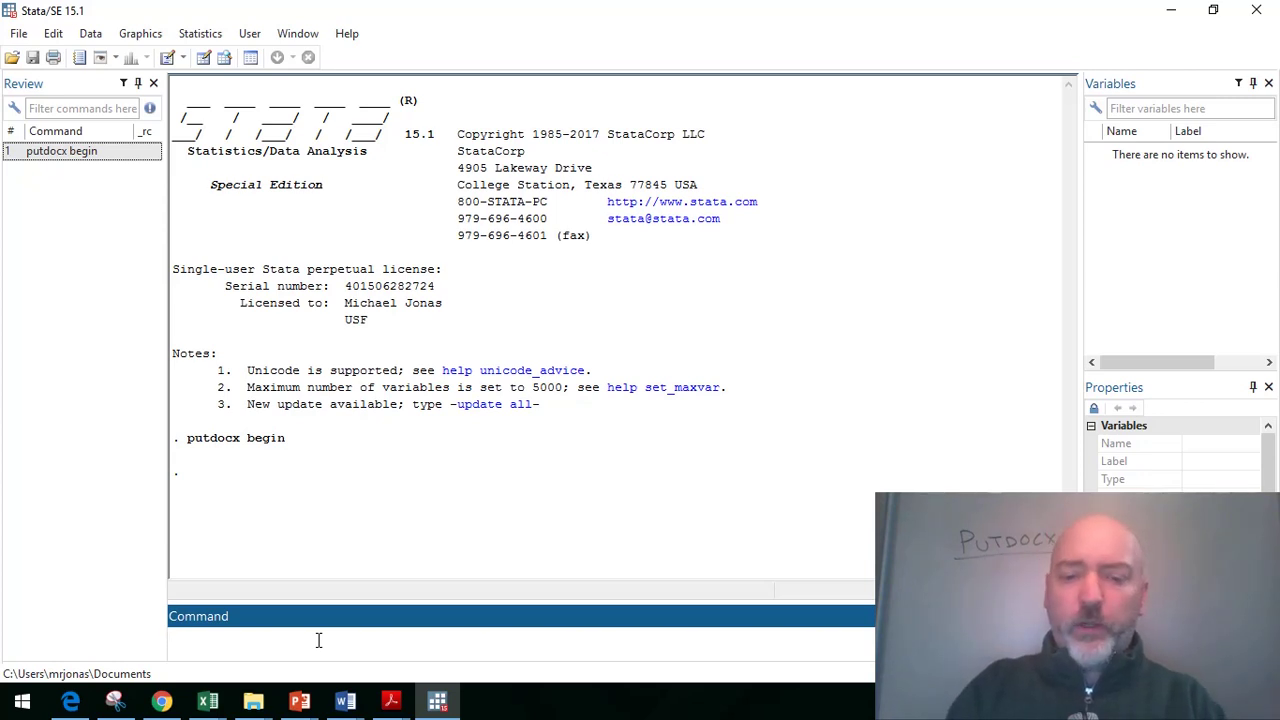
# Add a paragraph with putdocx paragraph, then insert the text "hello" via putdocx text
pyautogui.write('put')
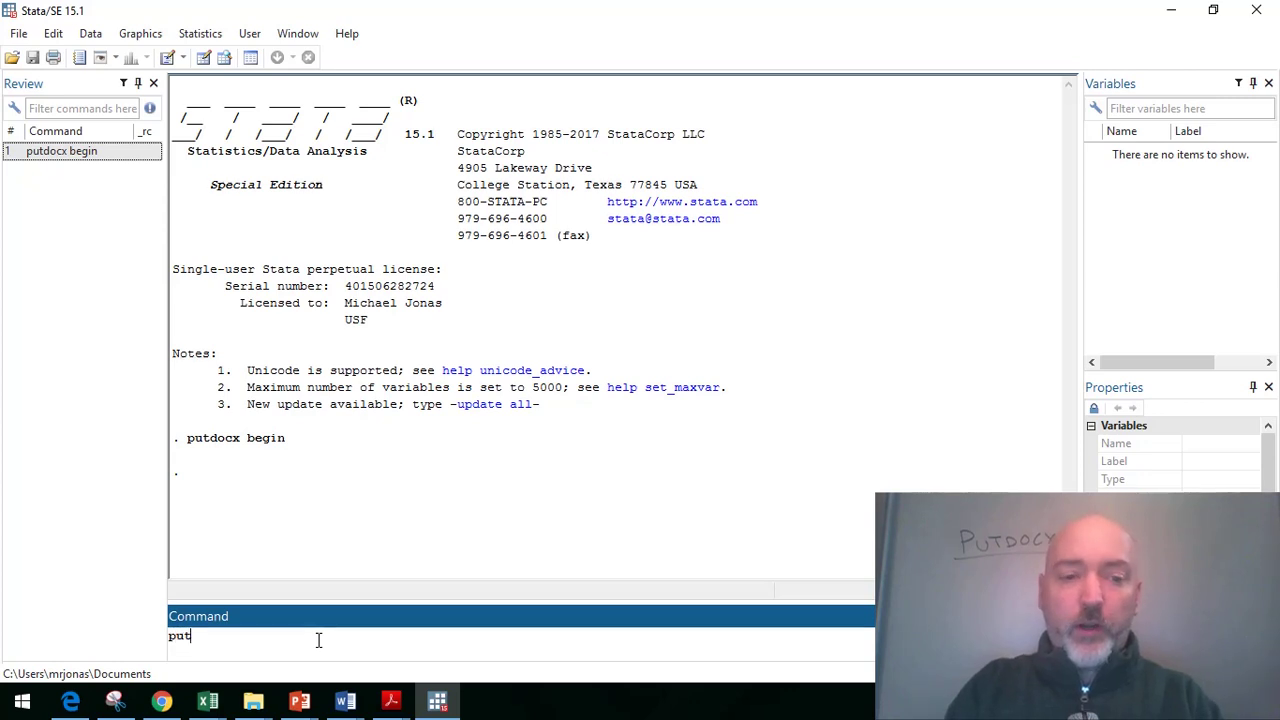
pyautogui.write('docx p')
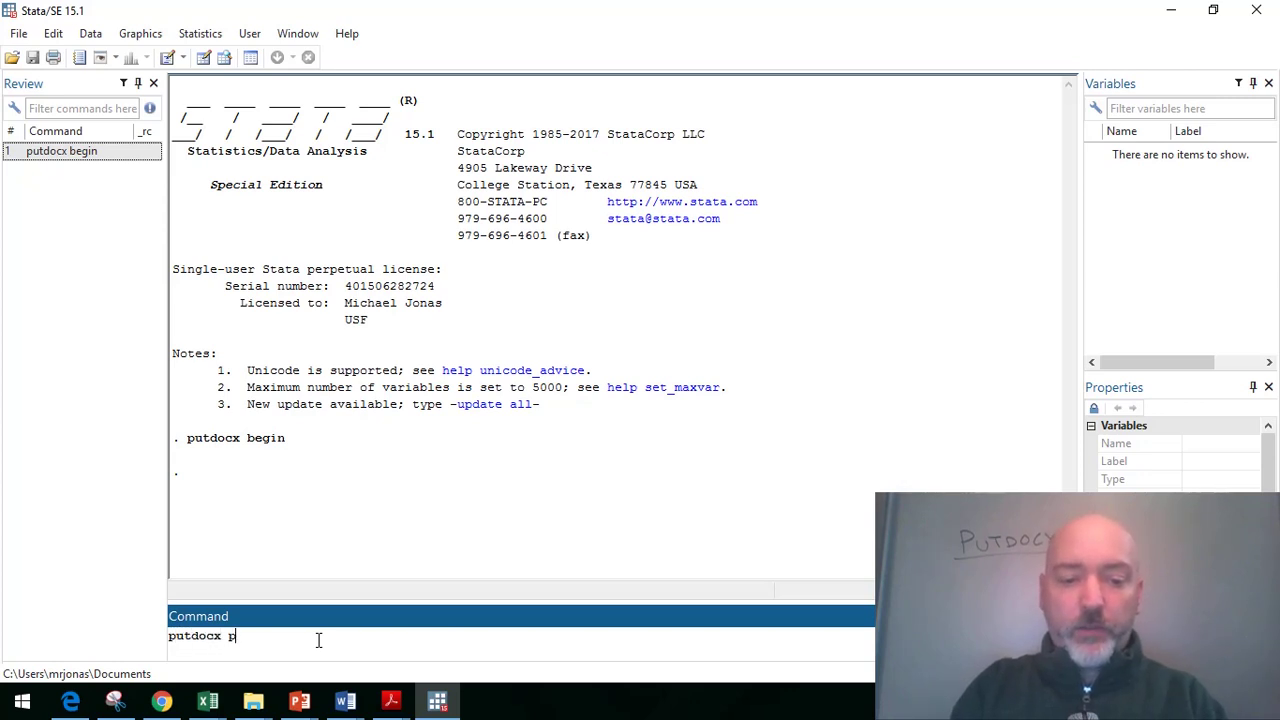
pyautogui.write('aragrap')
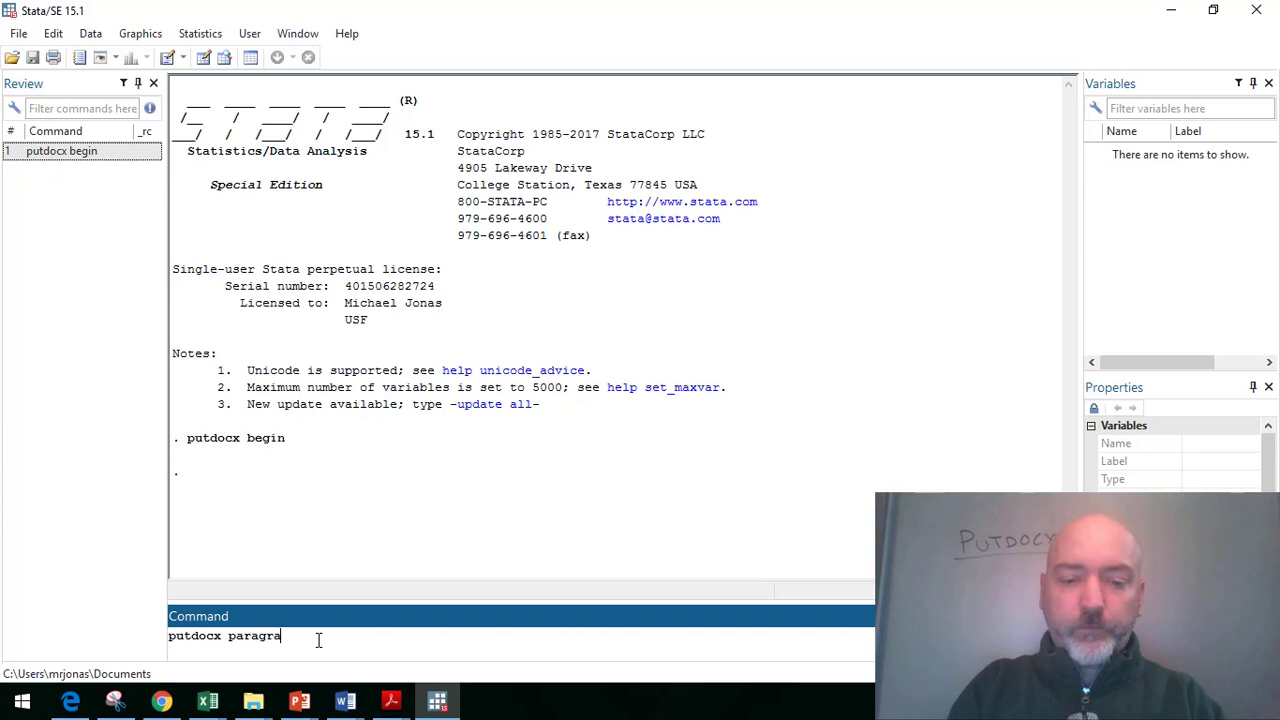
pyautogui.press('BackSpace')
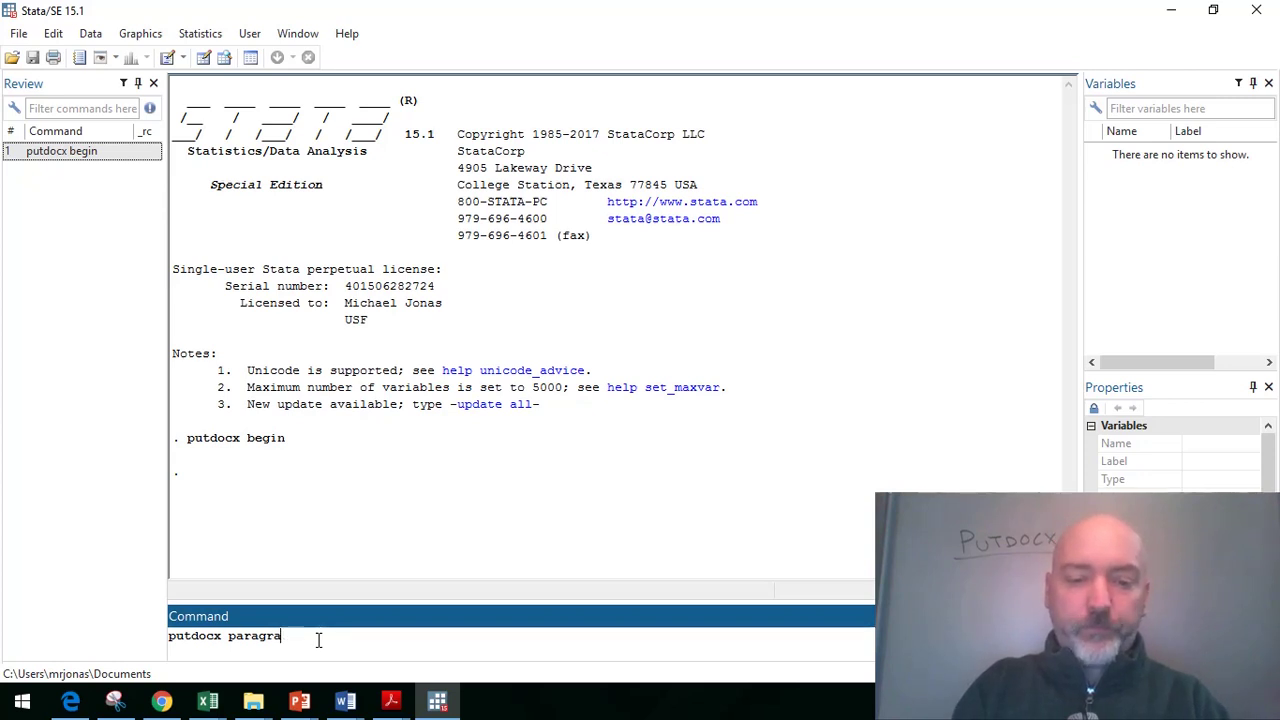
pyautogui.write('ph')
pyautogui.press('Return')
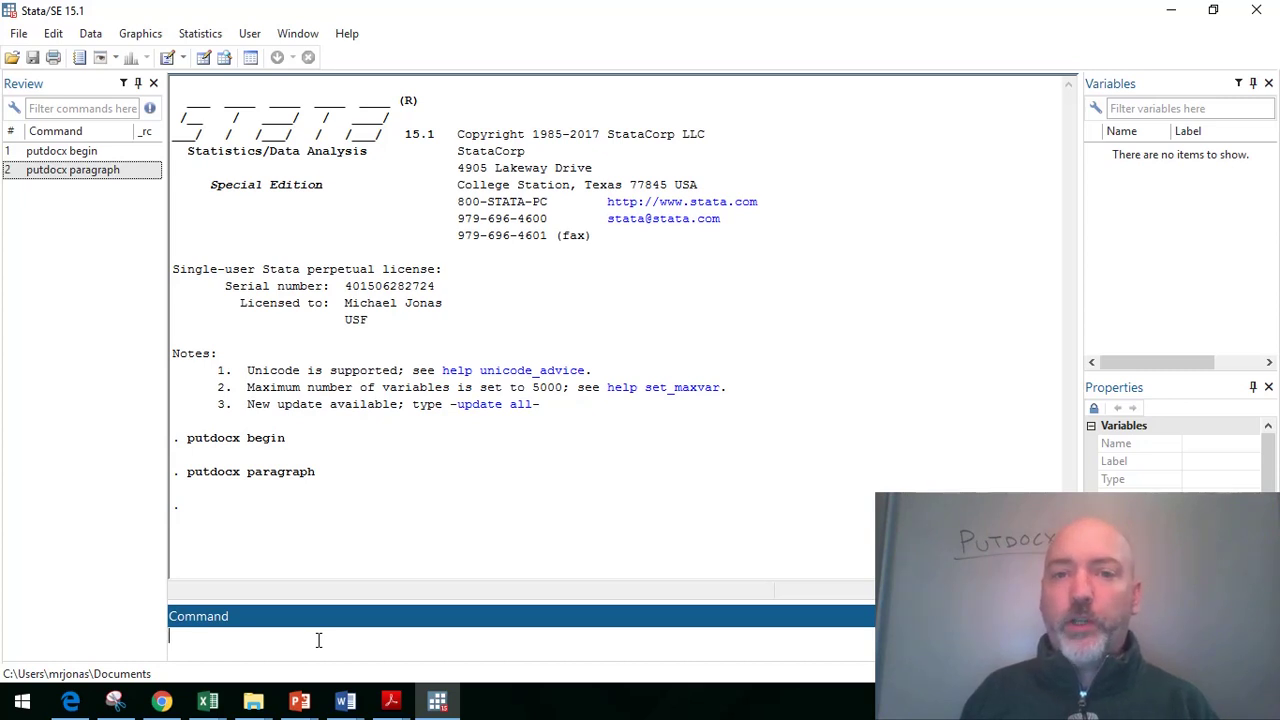
pyautogui.write('put')
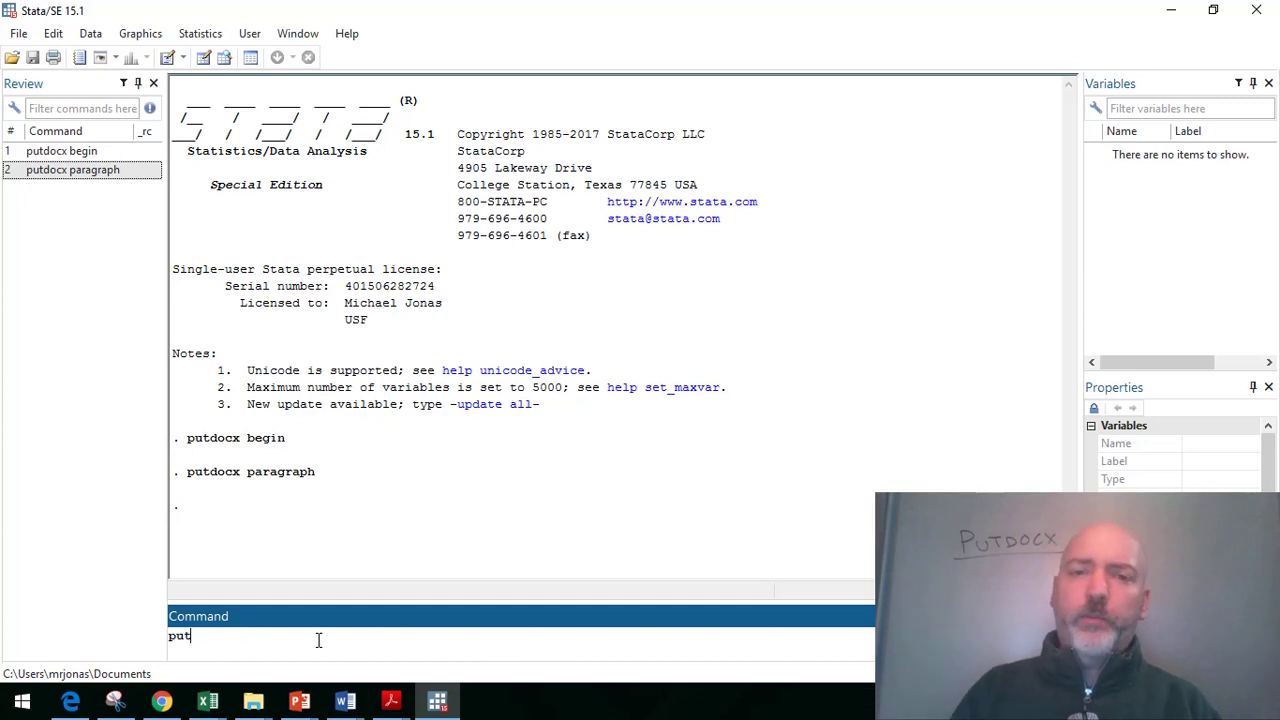
pyautogui.write('do')
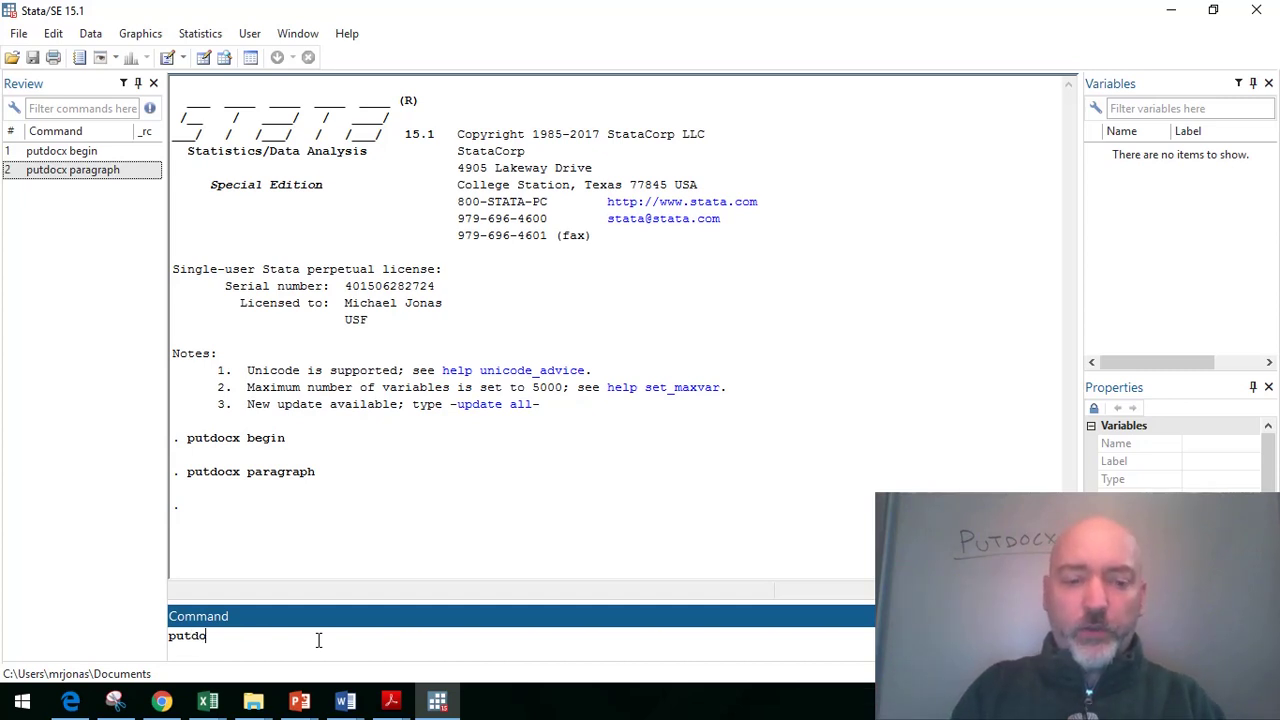
pyautogui.write('cx text')
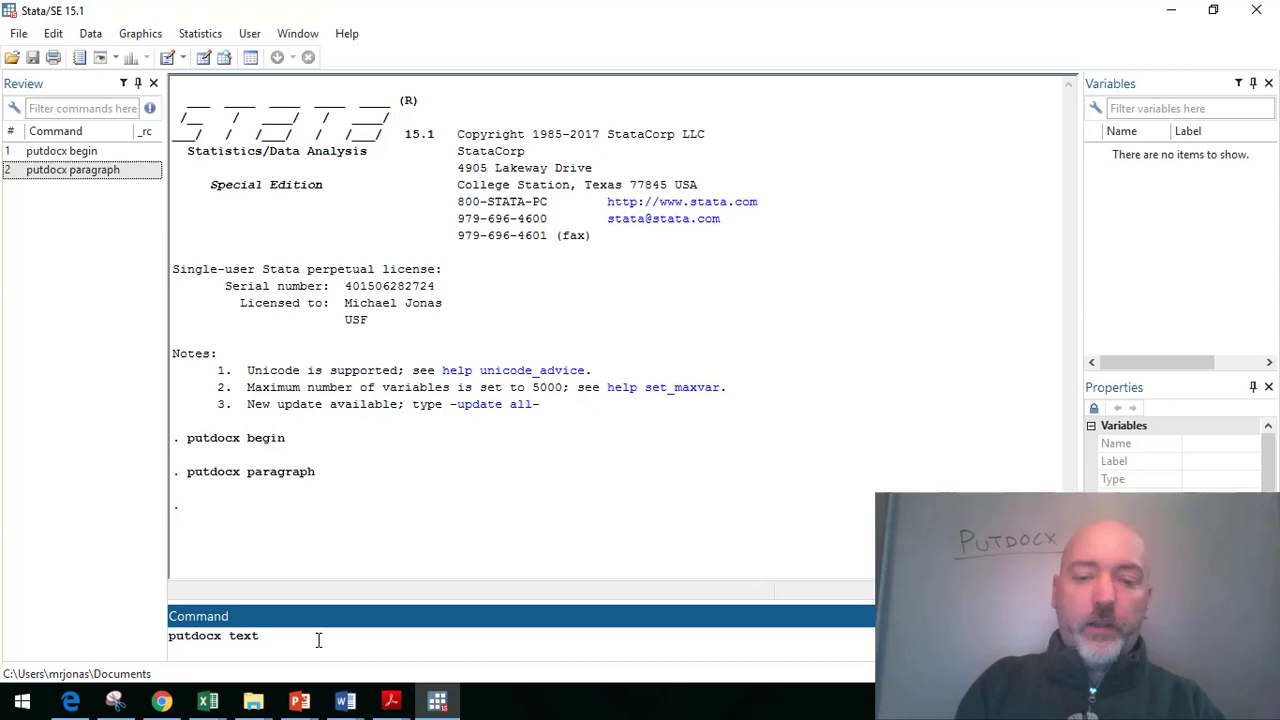
pyautogui.write(' ("h')
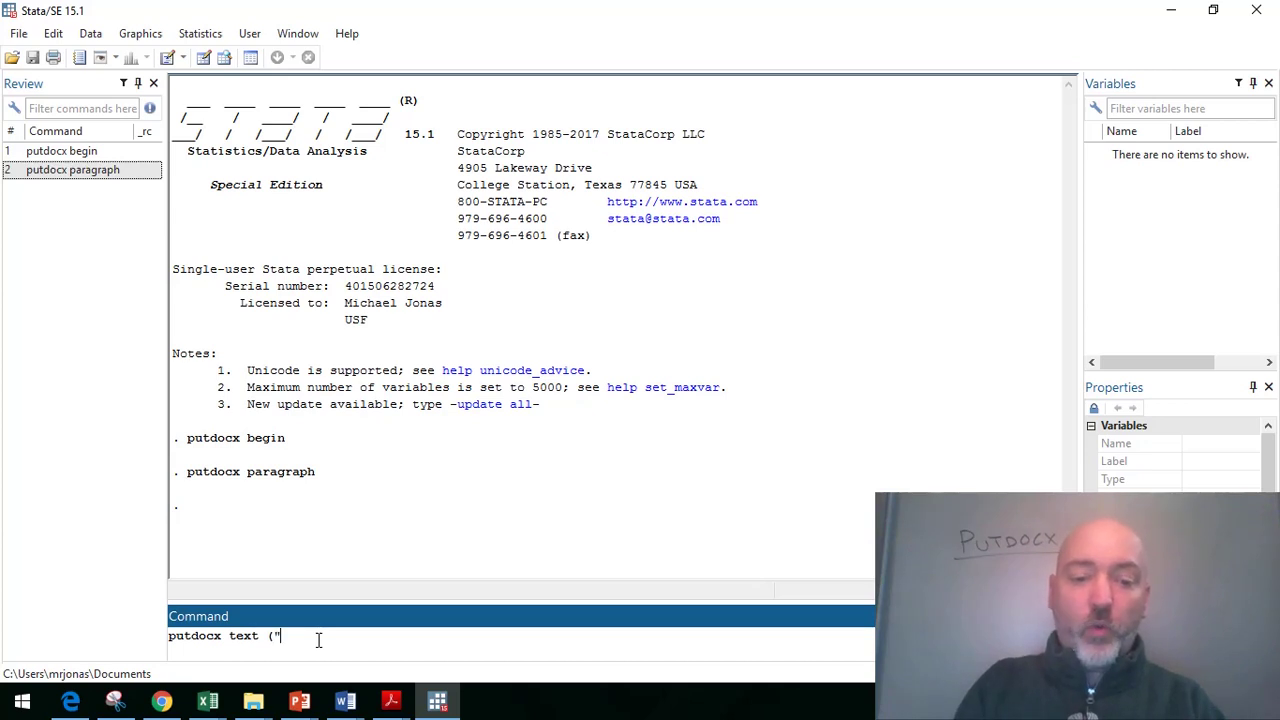
pyautogui.write('ello')
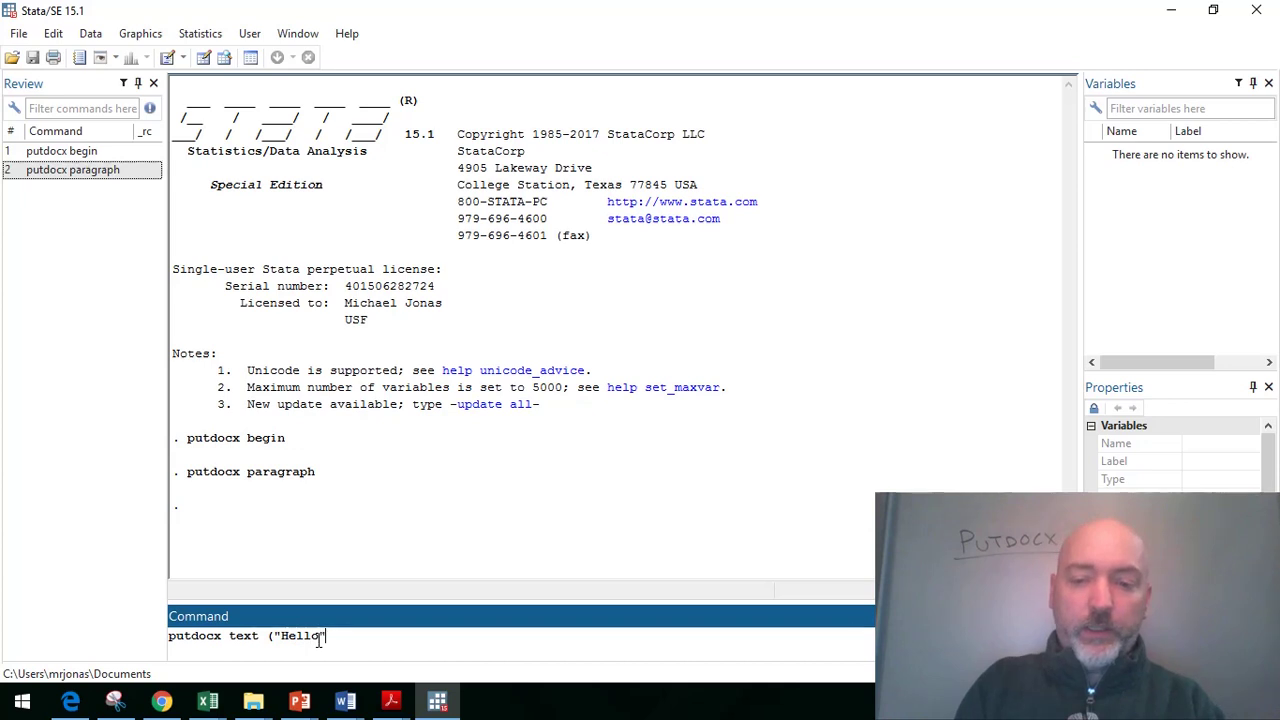
pyautogui.write('"')
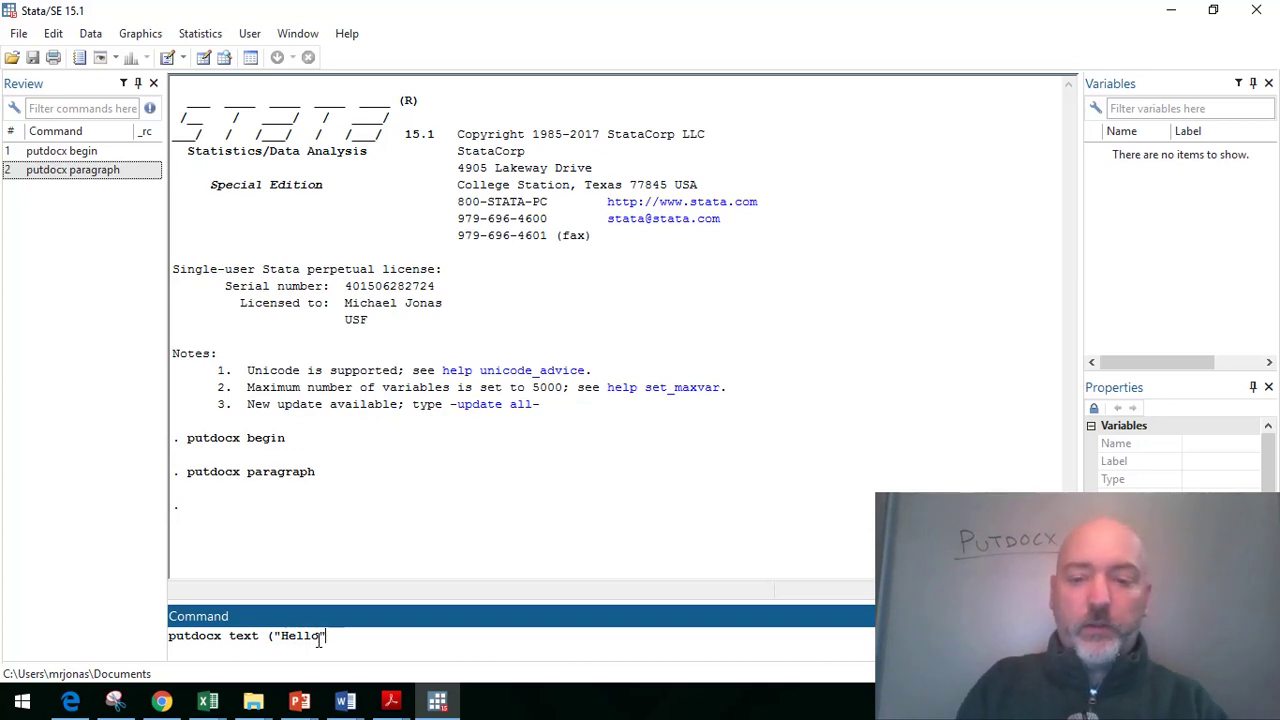
pyautogui.write(')')
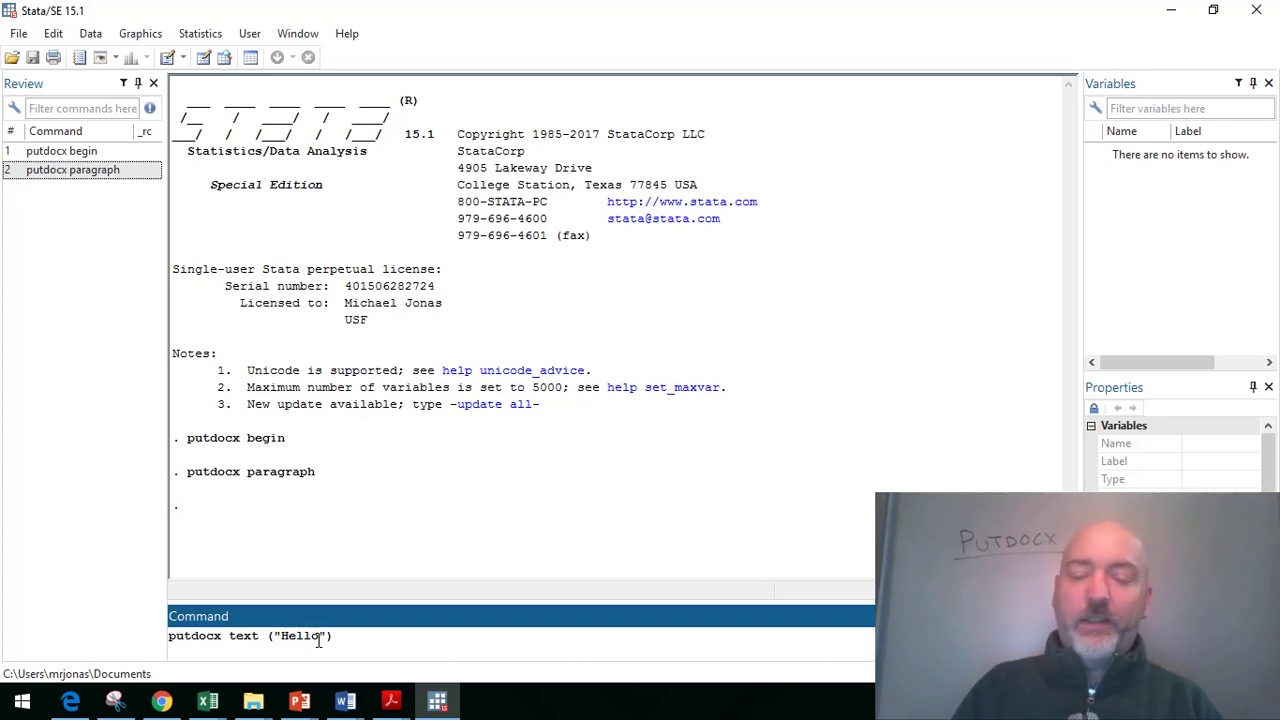
pyautogui.press('Return')
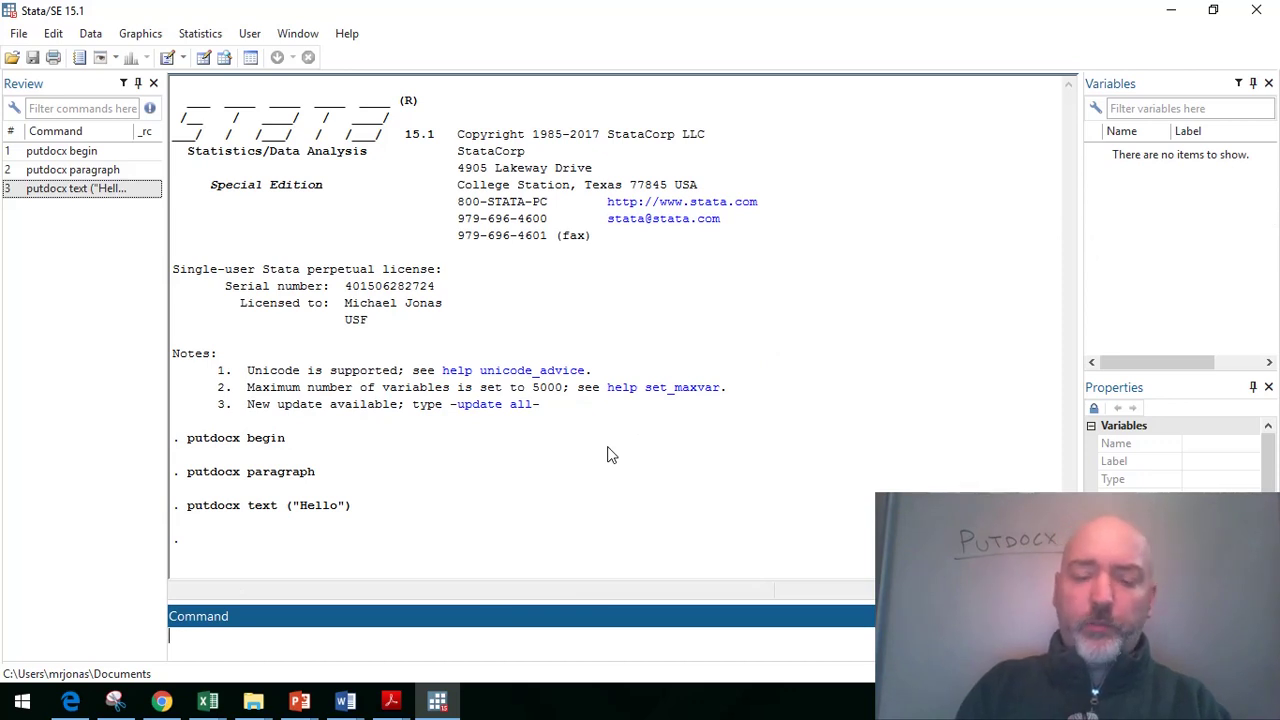
# Load the psidextract example dataset and regress lwage on wks
pyautogui.write('webuse ')
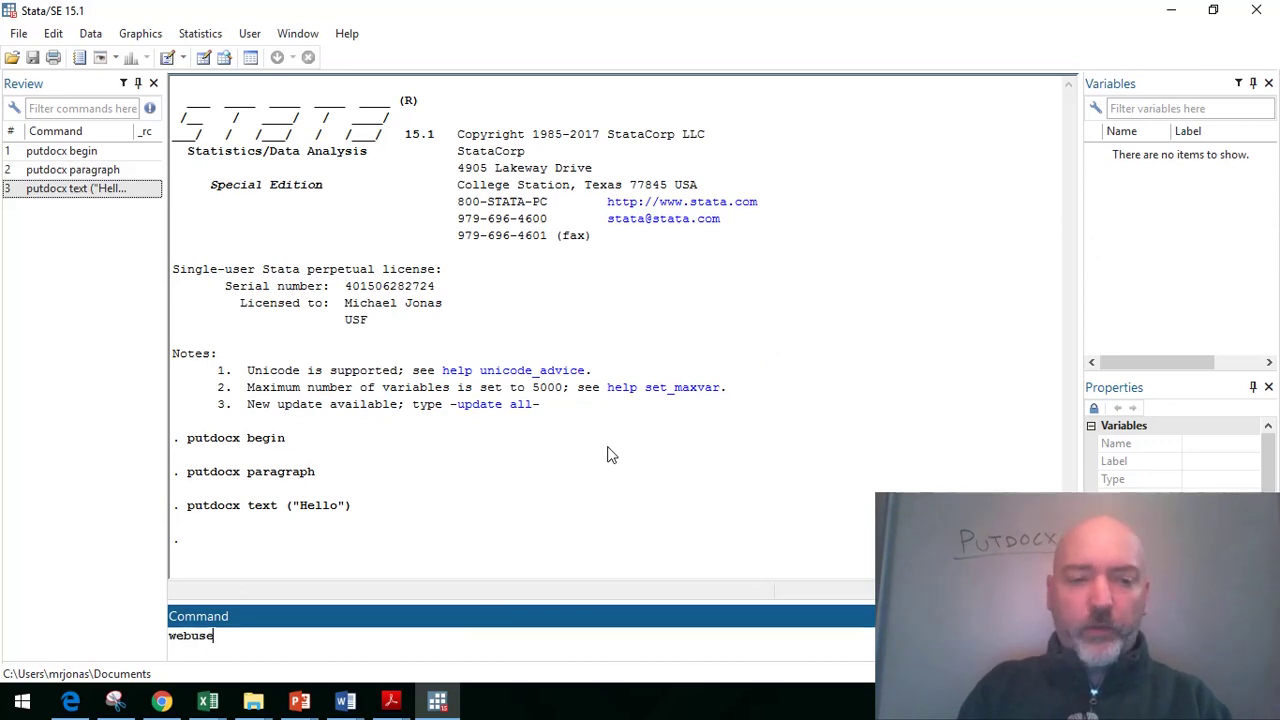
pyautogui.write('ps')
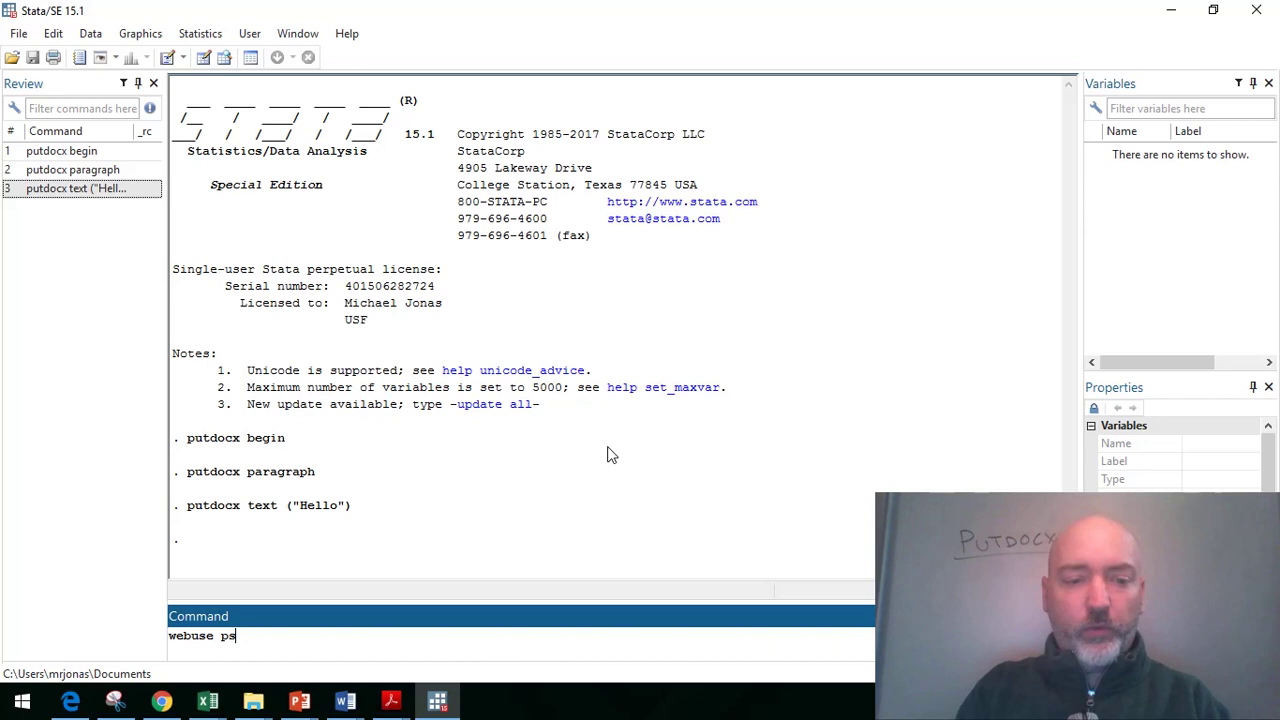
pyautogui.write('i')
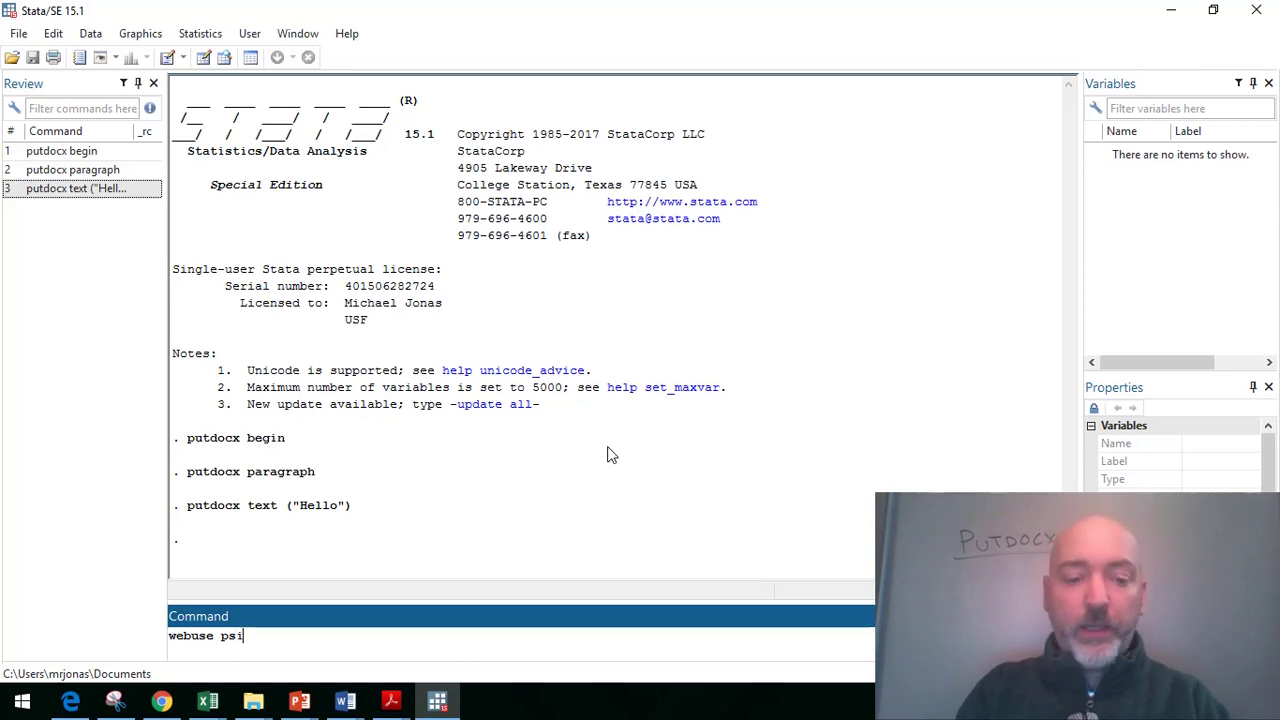
pyautogui.write('dextract')
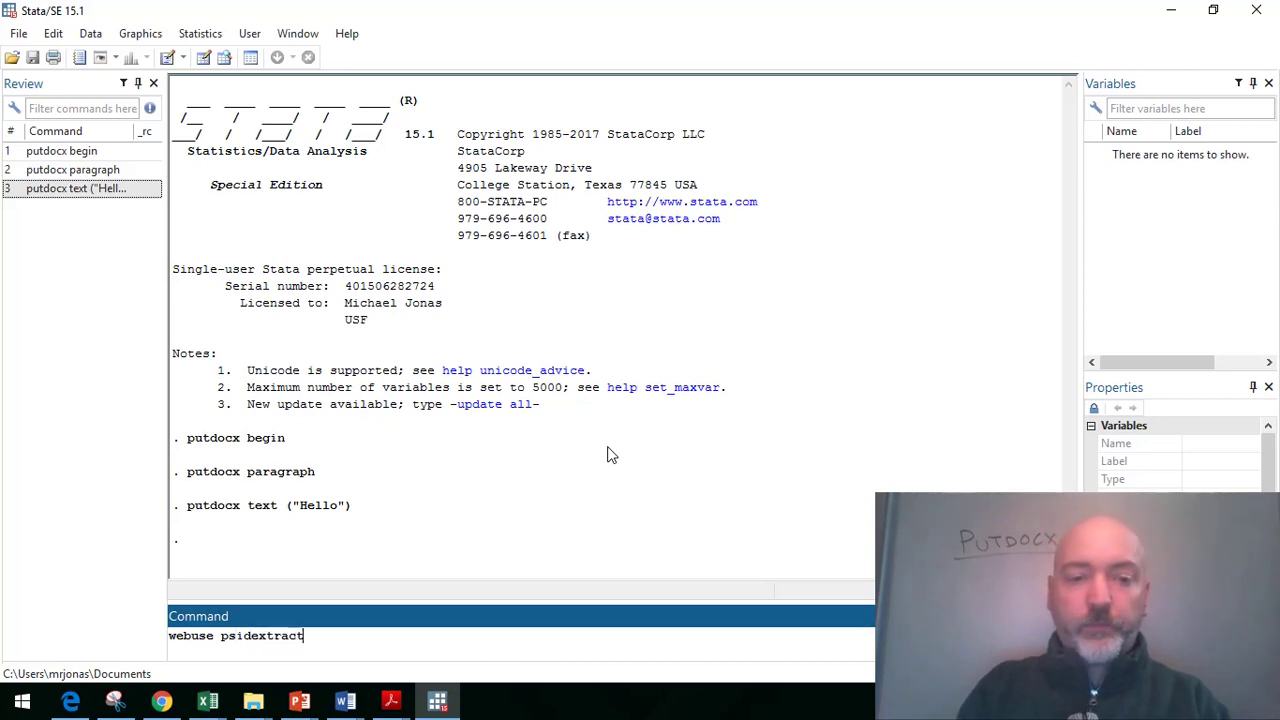
pyautogui.press('Return')
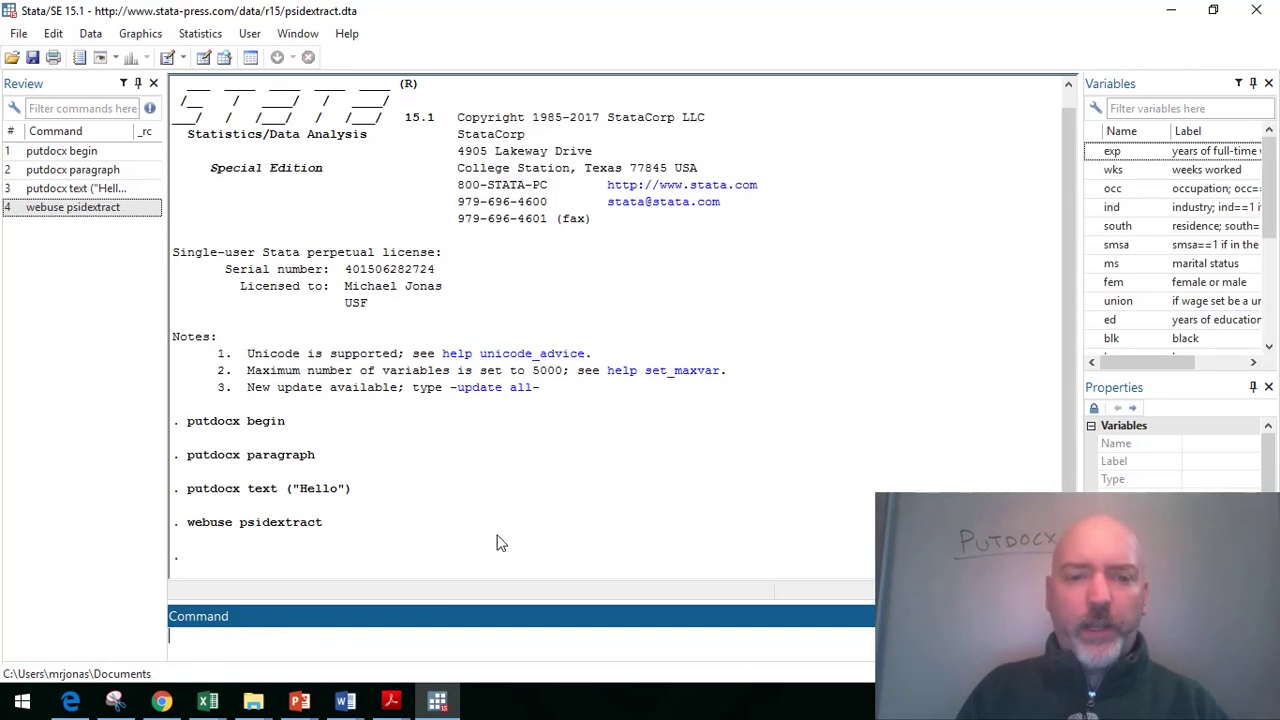
pyautogui.write('re')
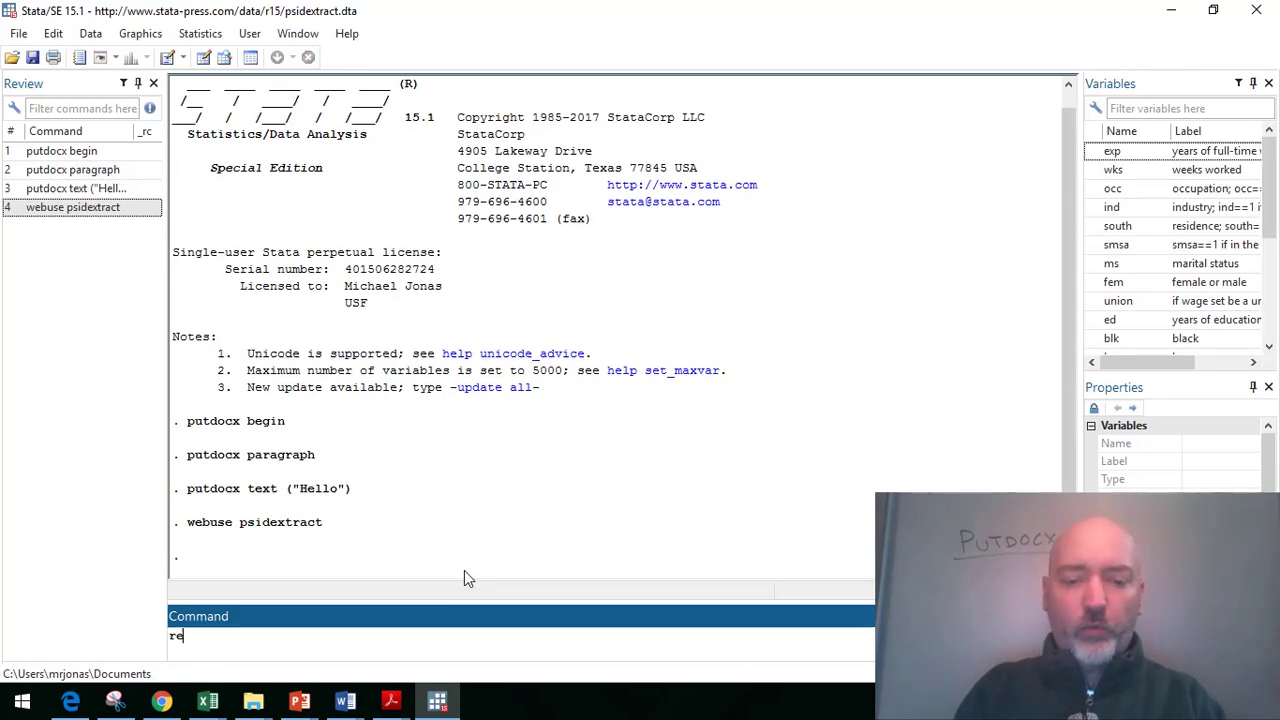
pyautogui.write('g lwage wks')
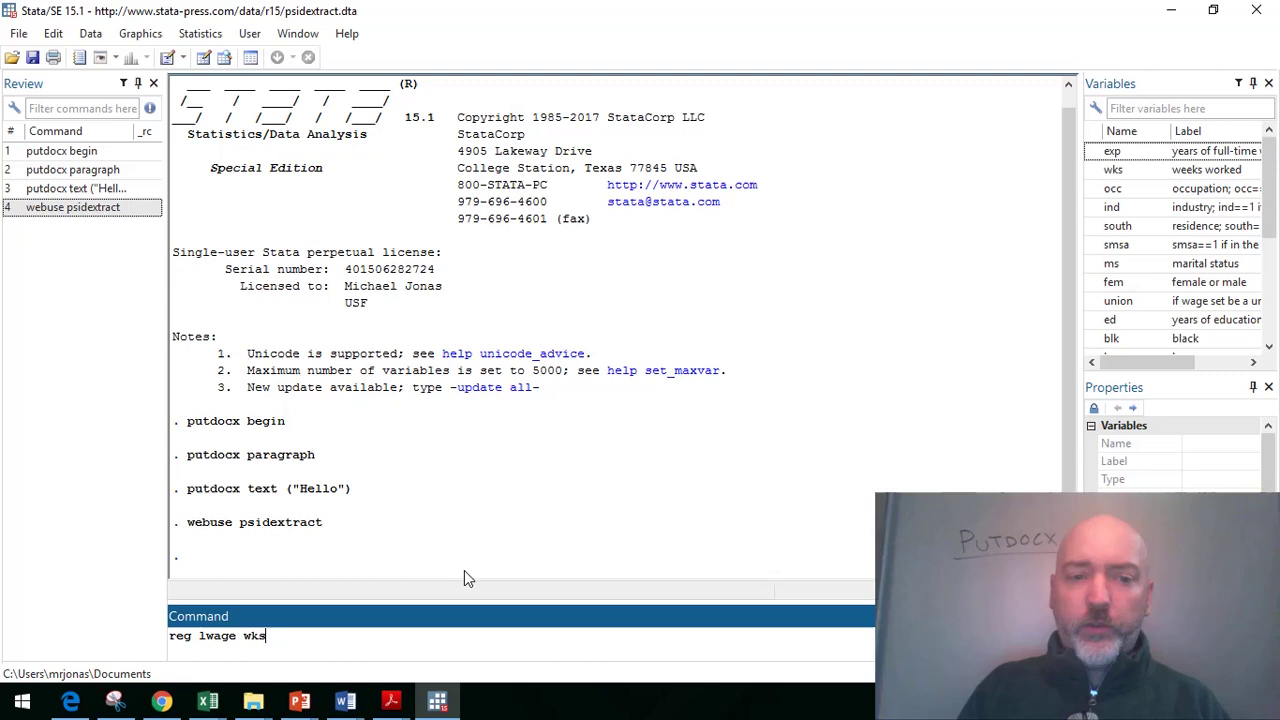
pyautogui.press('Return')
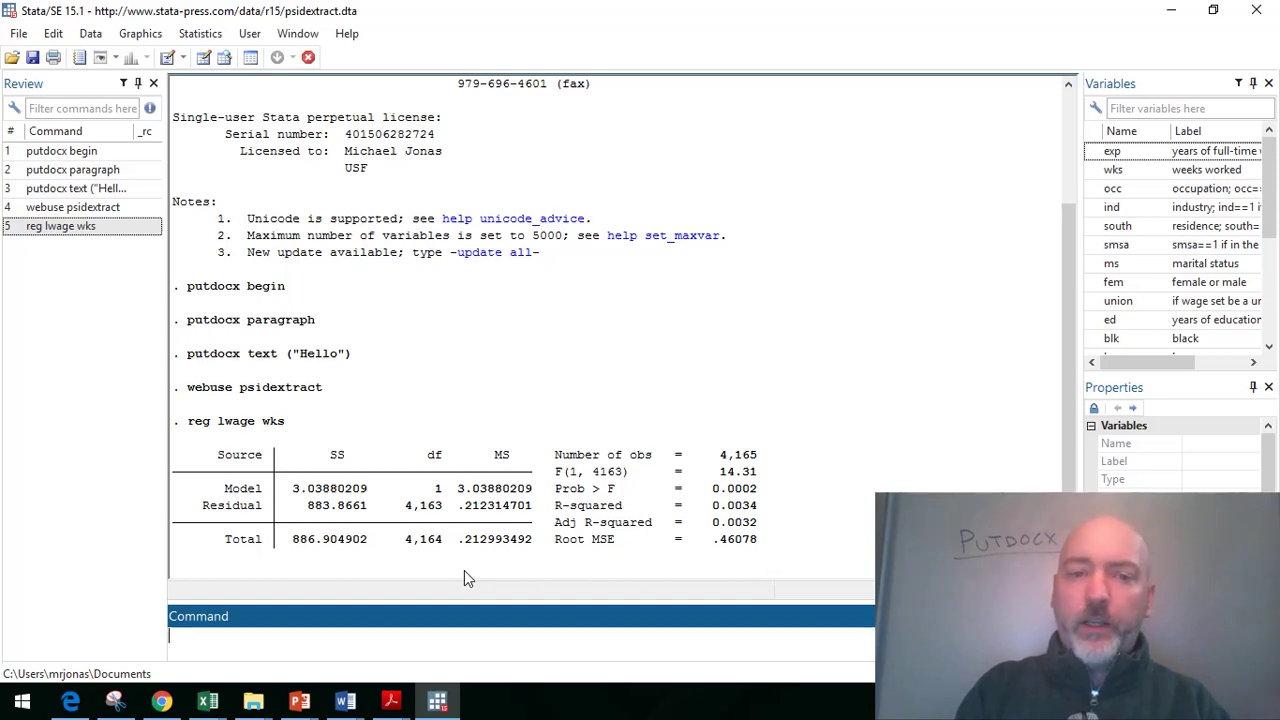
# Export the estimates table to the document with putdocx table Table1=etable
pyautogui.write('putdo')
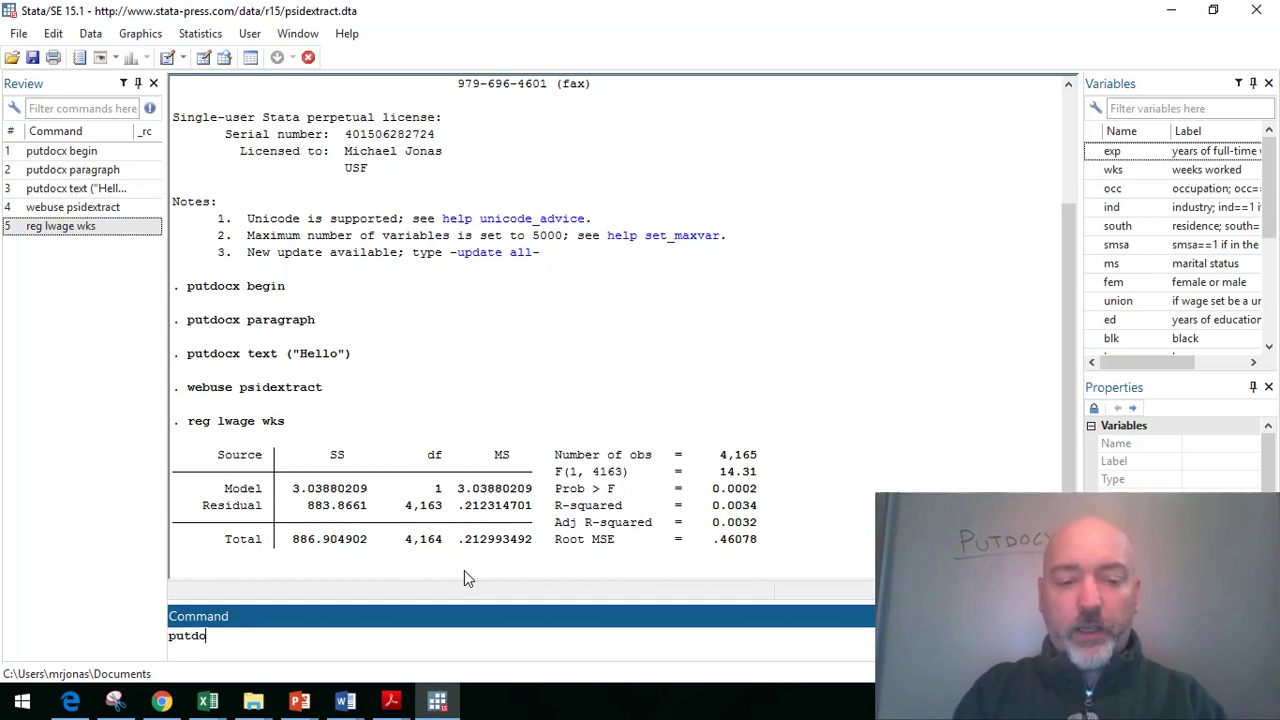
pyautogui.write('cx ')
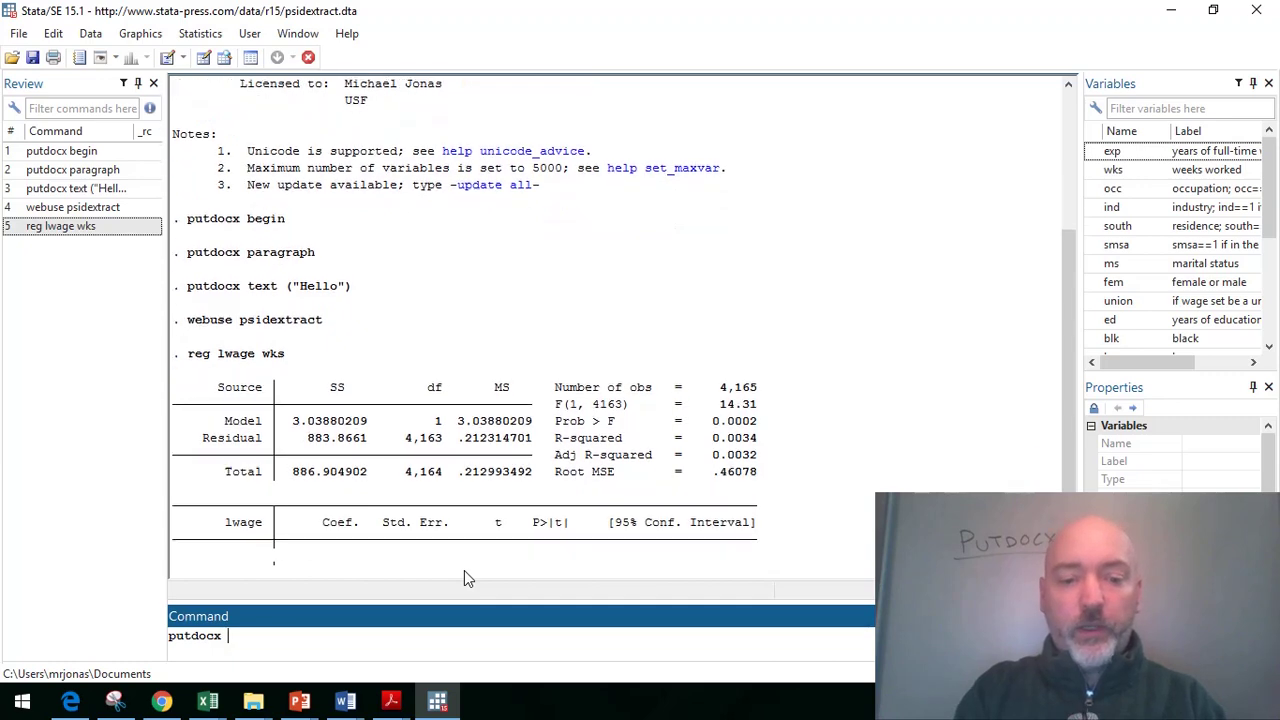
pyautogui.write('table Table Ta')
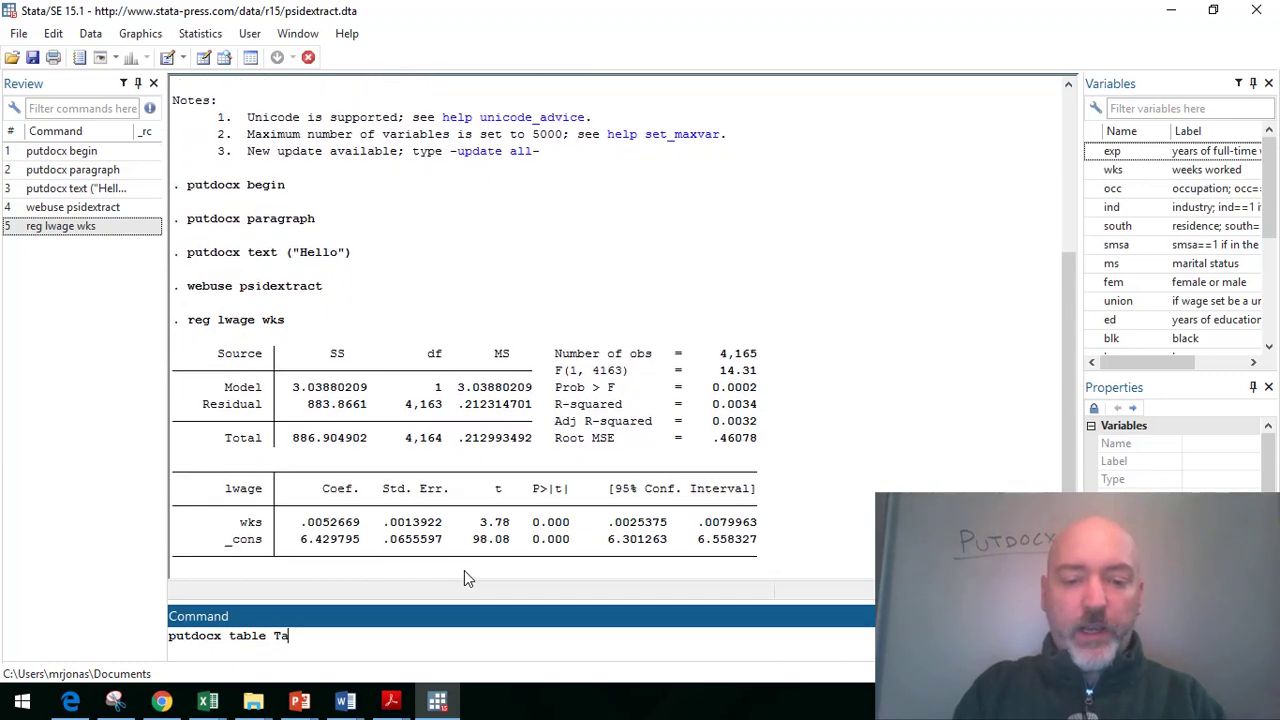
pyautogui.write('ble1')
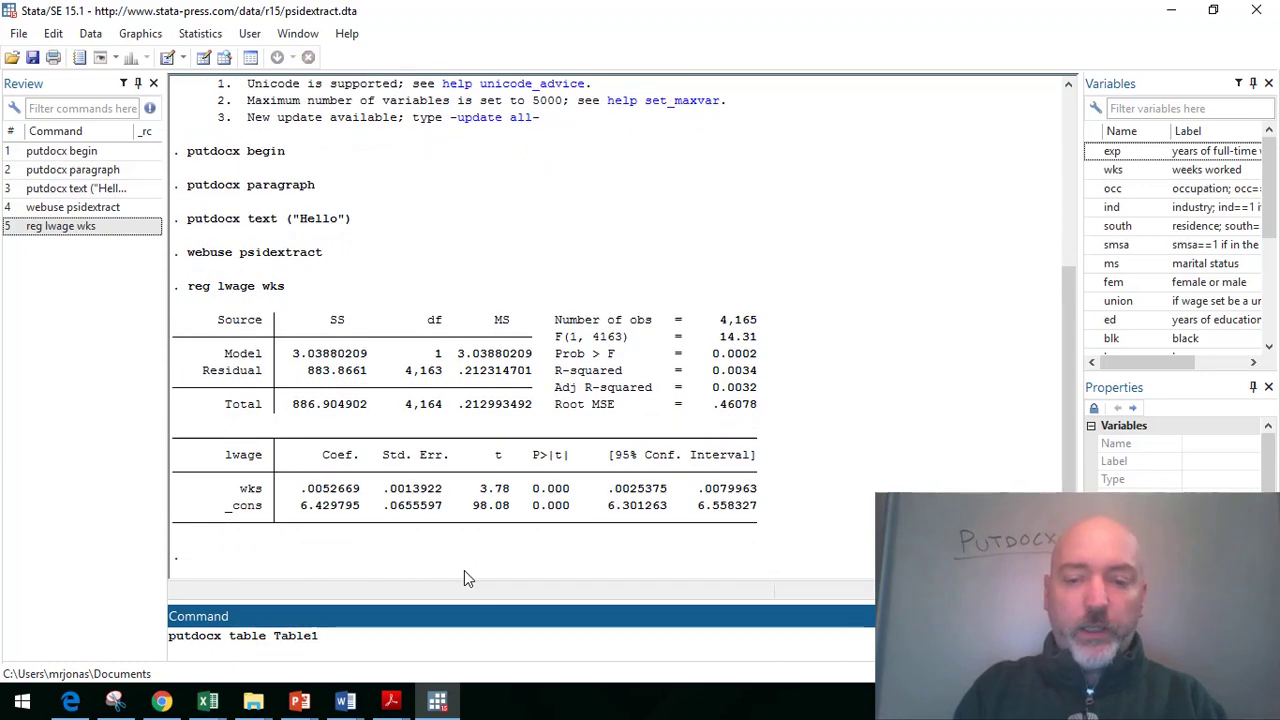
pyautogui.write('=etable')
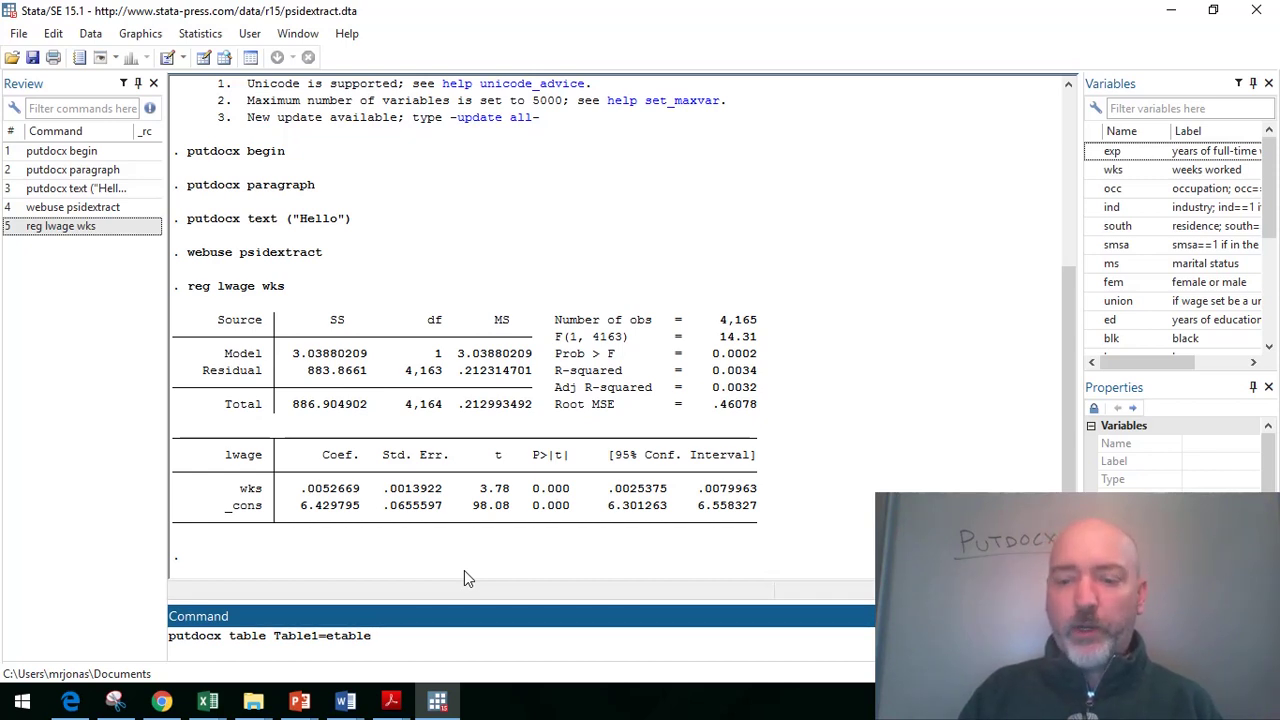
pyautogui.press('Return')
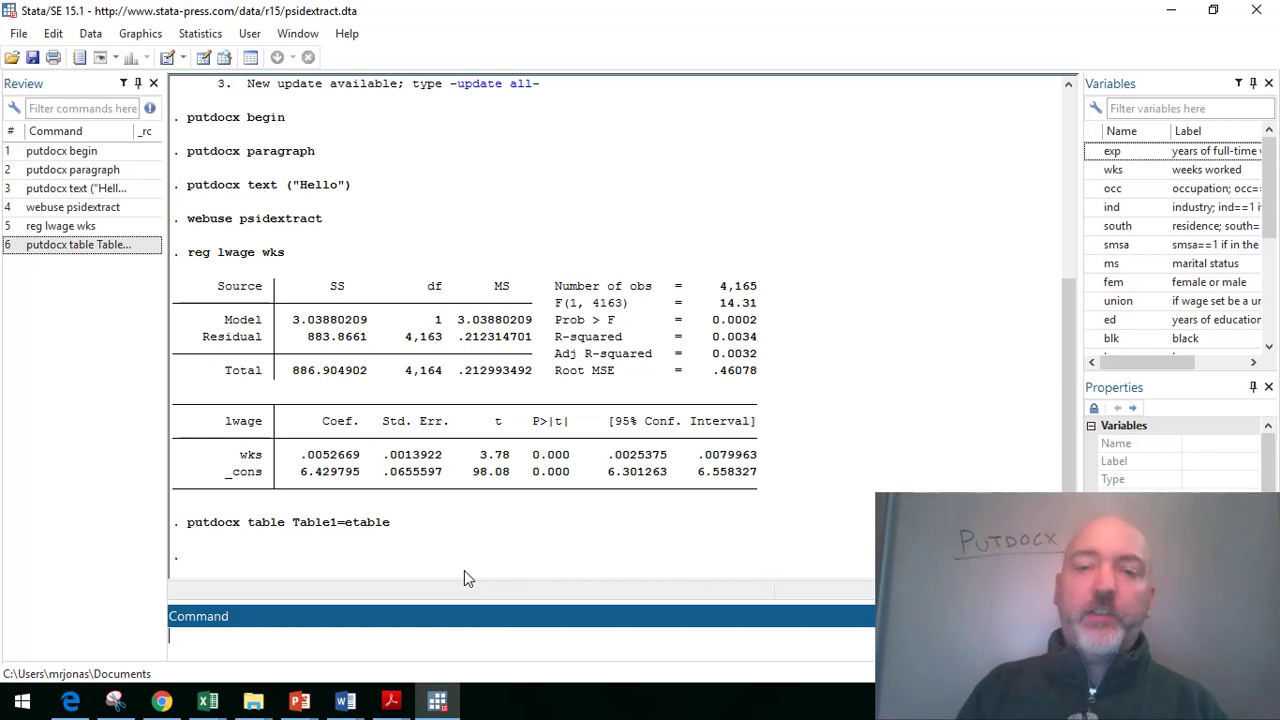
# Rerun the regression of lwage with ed added alongside wks
pyautogui.press('pageup')
pyautogui.press('pageup')
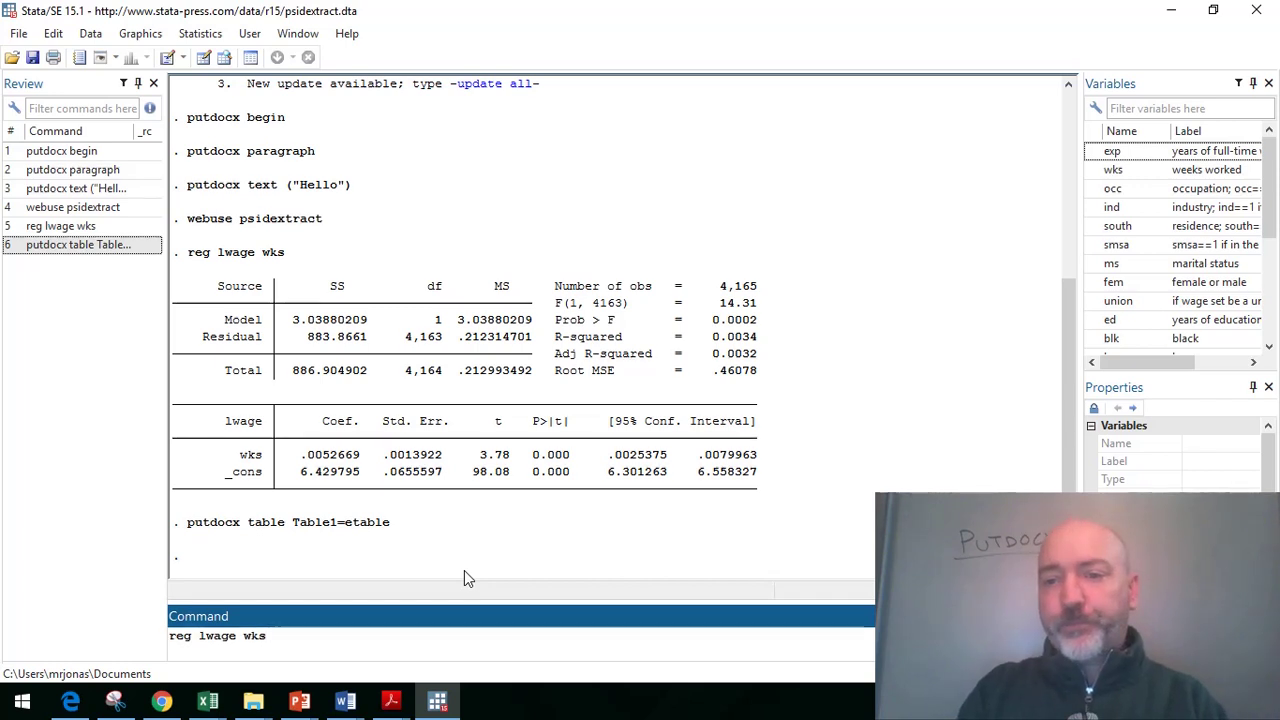
pyautogui.write('ed')
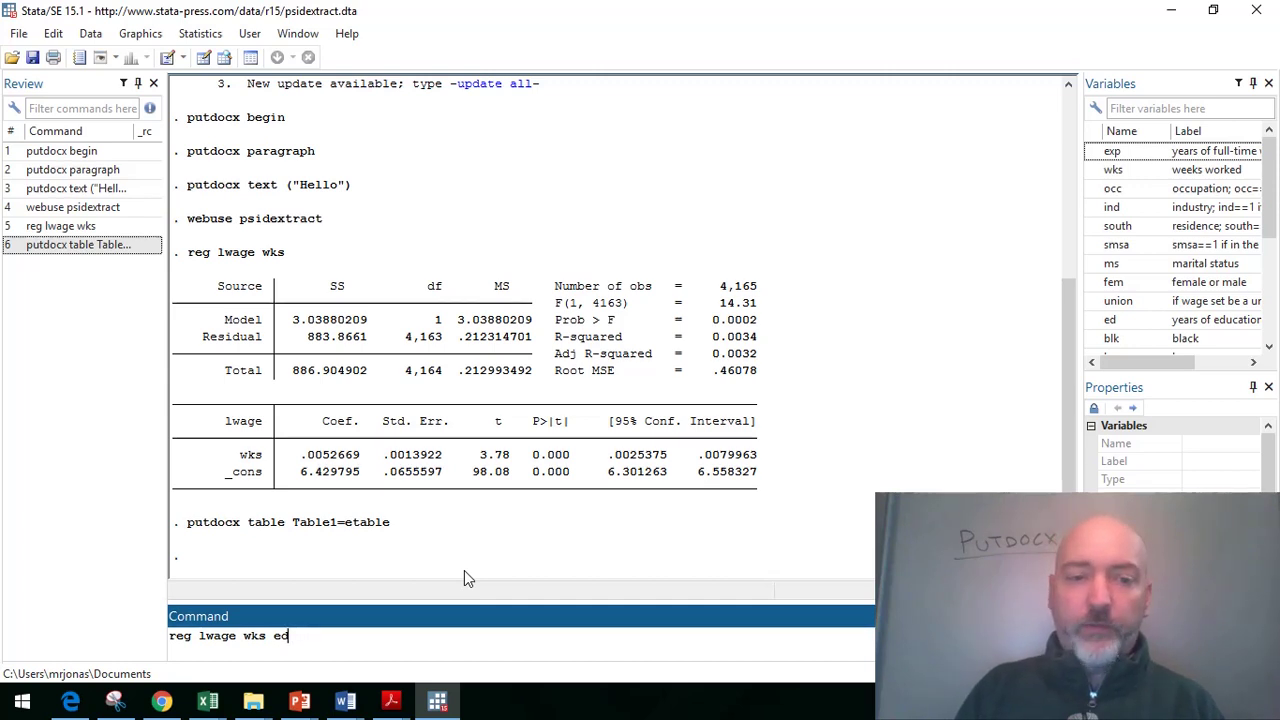
pyautogui.press('Return')
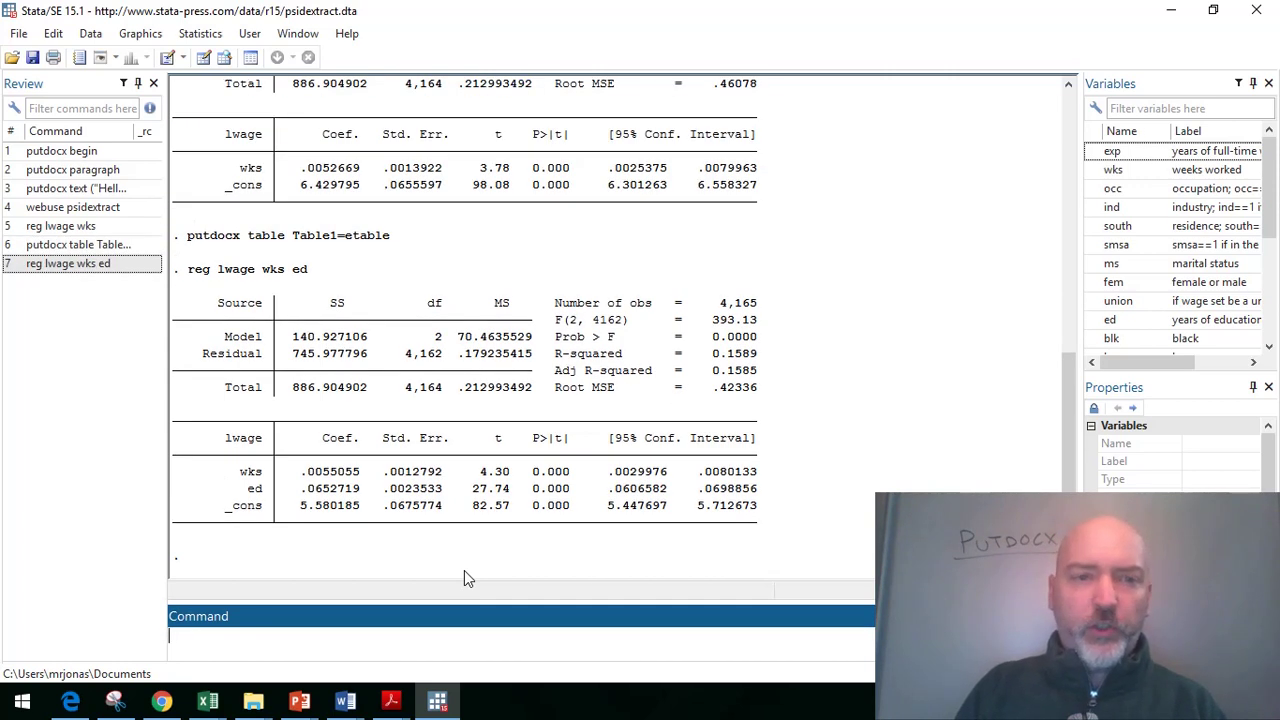
# Redefine Table1 with the new estimates using putdocx table Table1=etable,border()
pyautogui.press('pageup')
pyautogui.press('pageup')
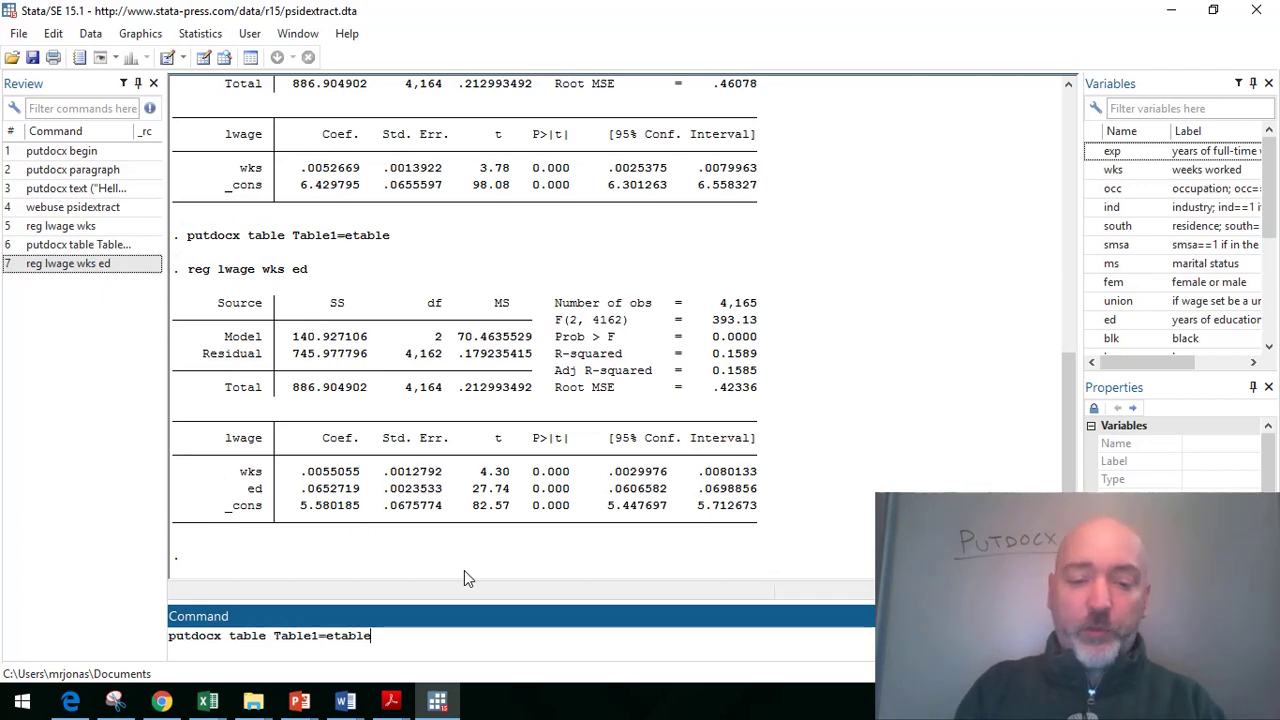
pyautogui.write(',border')
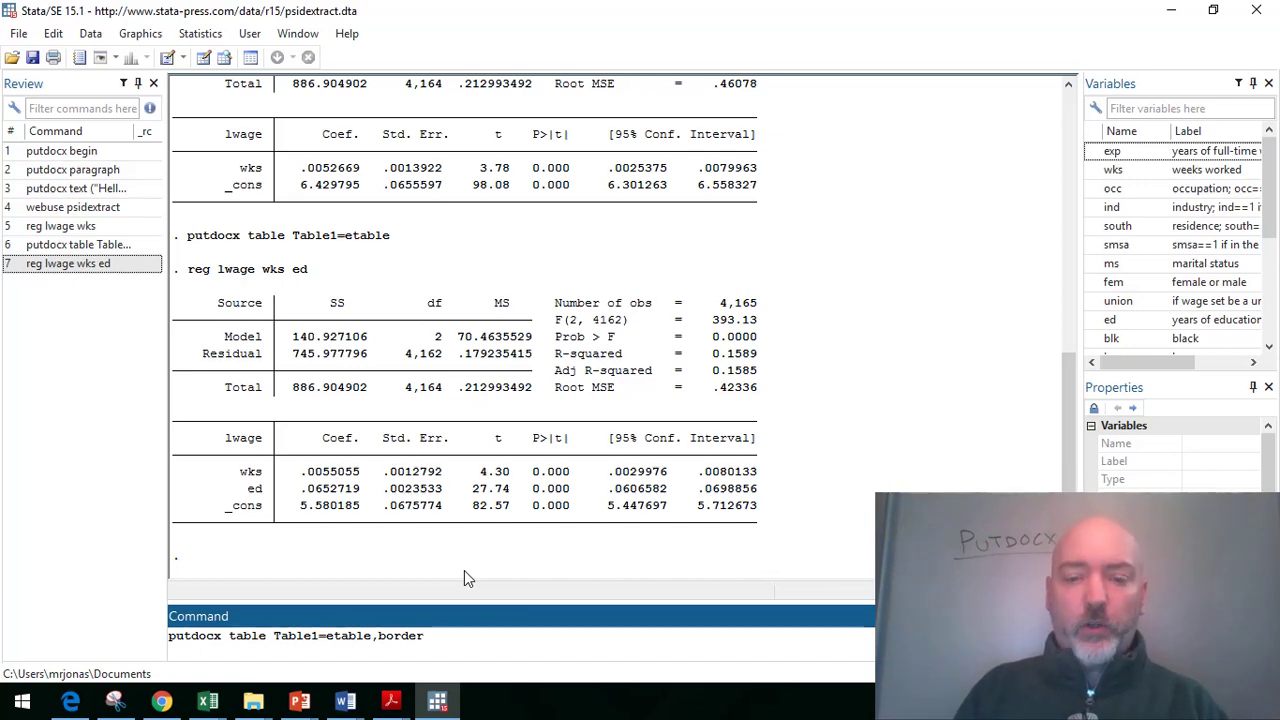
pyautogui.write('(')
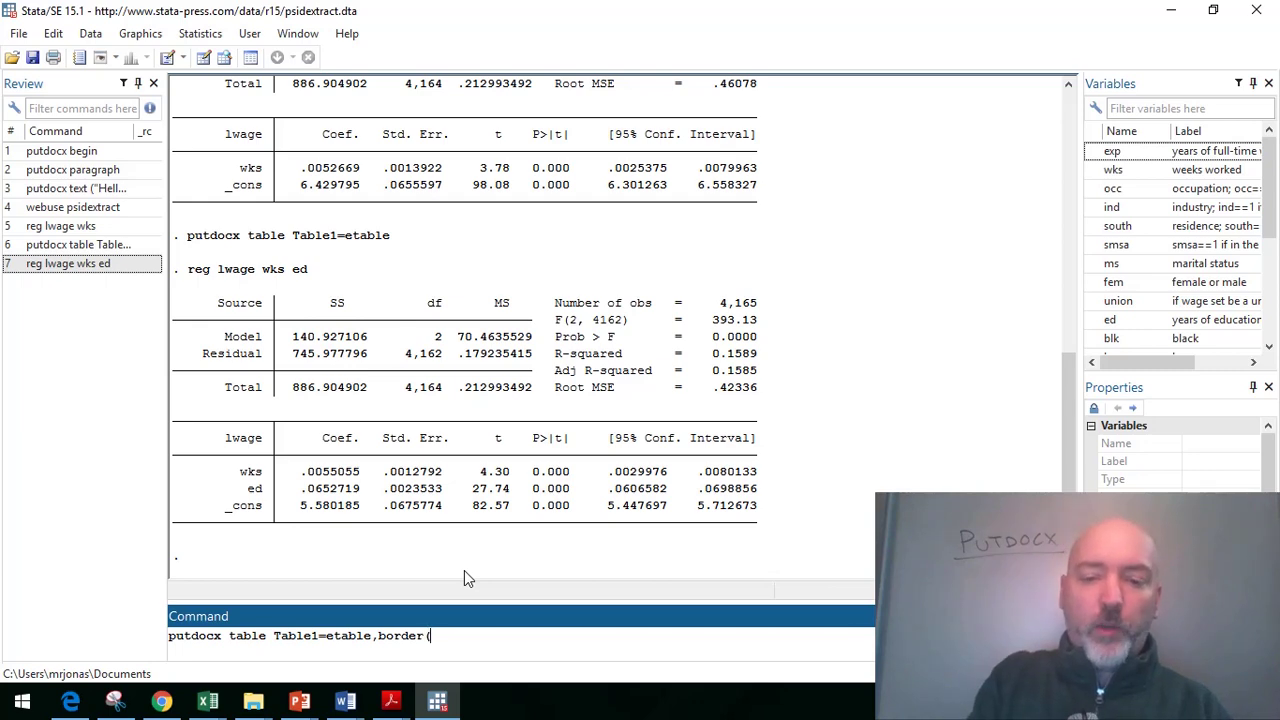
pyautogui.write(')')
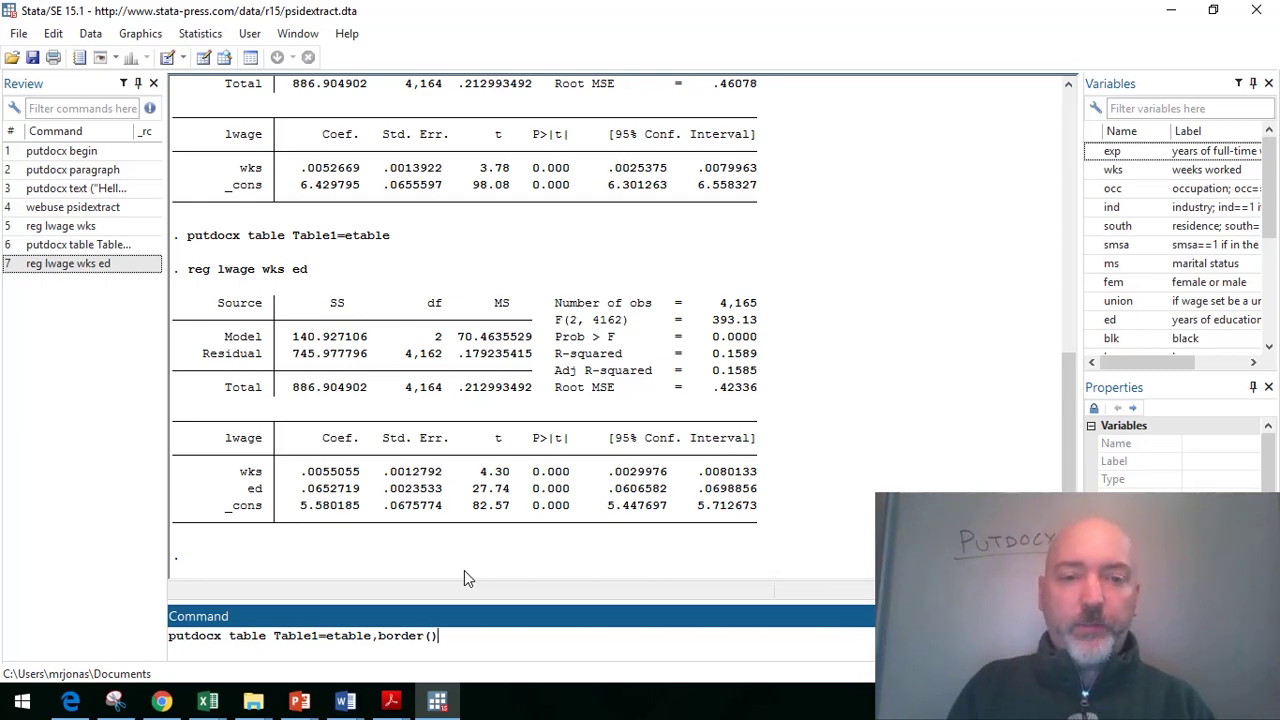
pyautogui.press('Return')
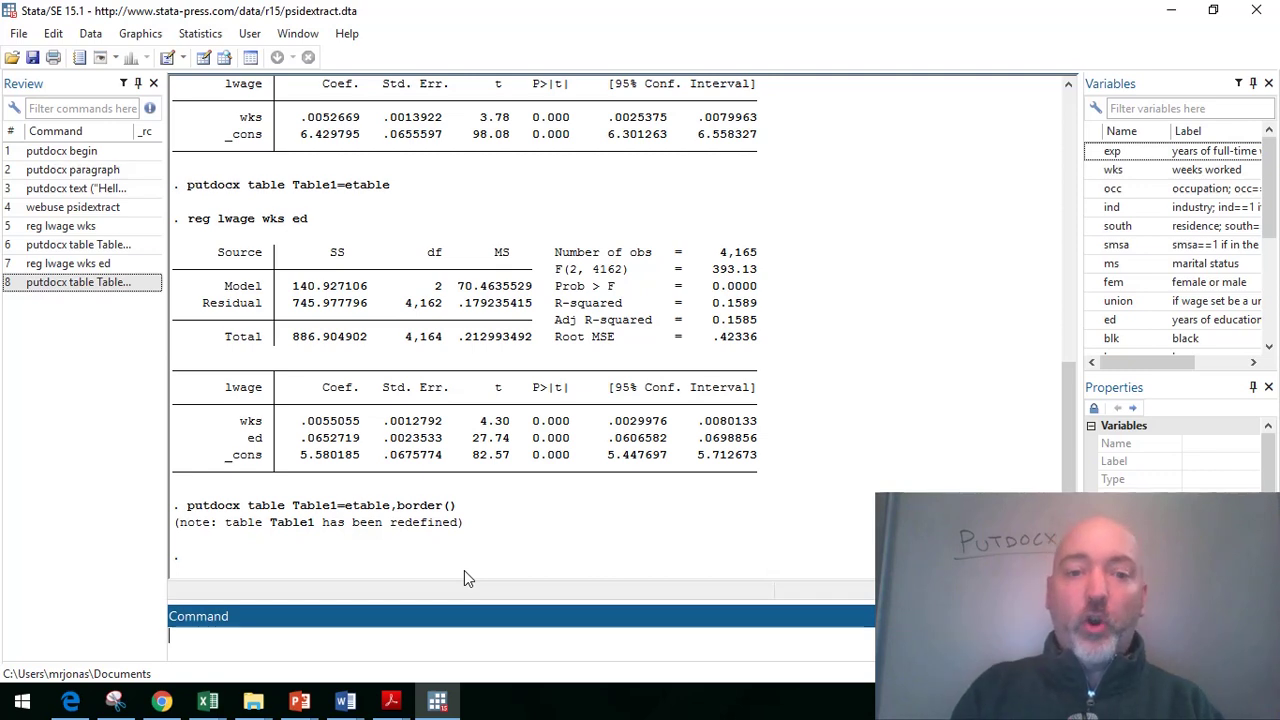
# Save the document as example1 with putdocx save example1
pyautogui.write('putdo')
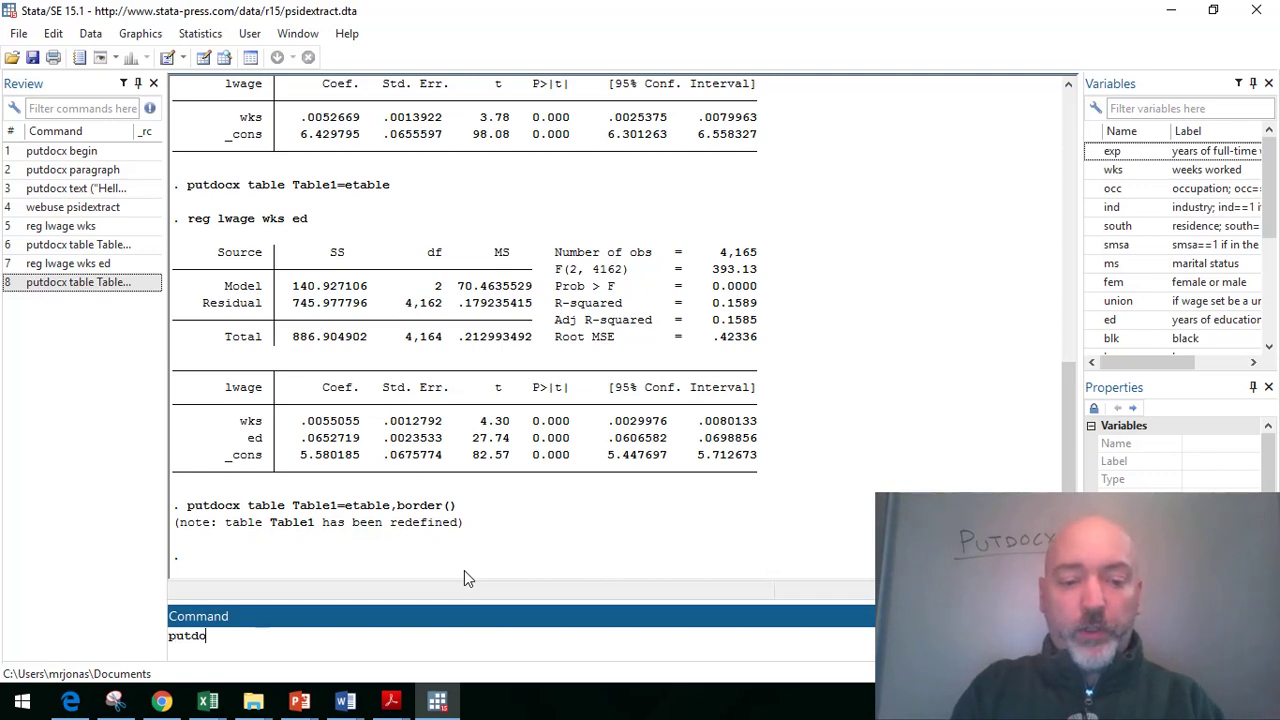
pyautogui.write('cx save')
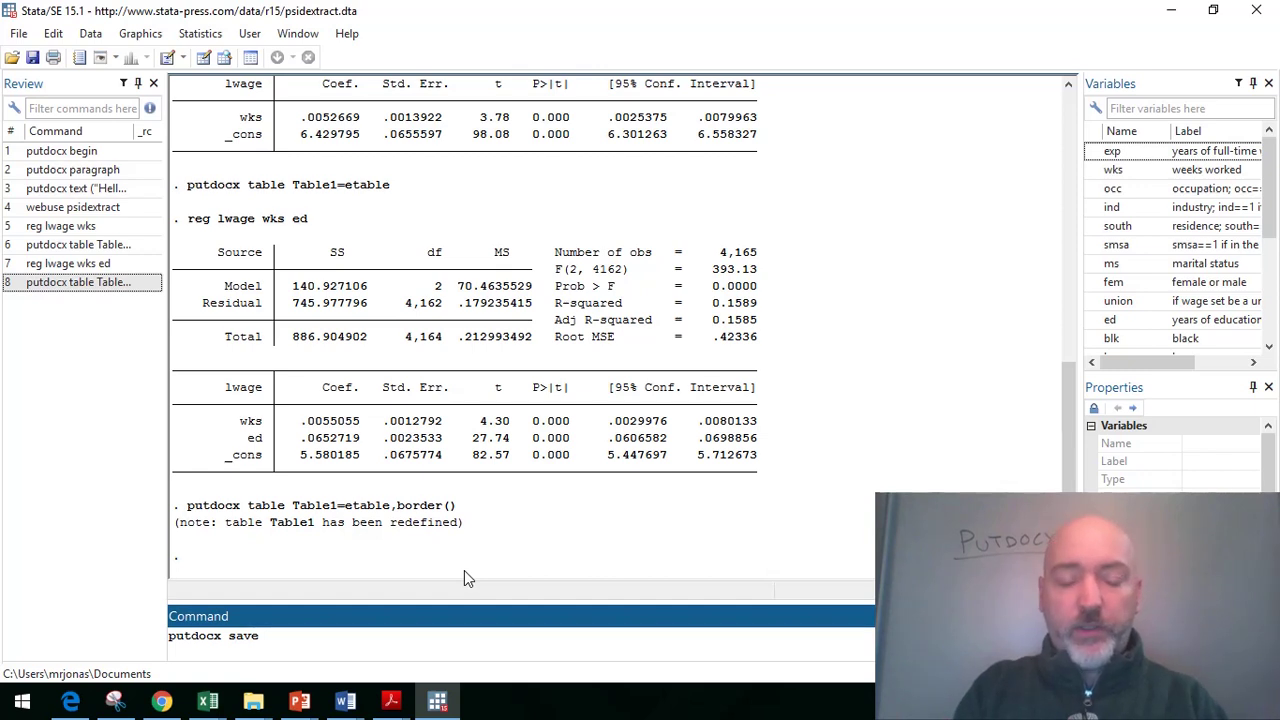
pyautogui.write(' exa')
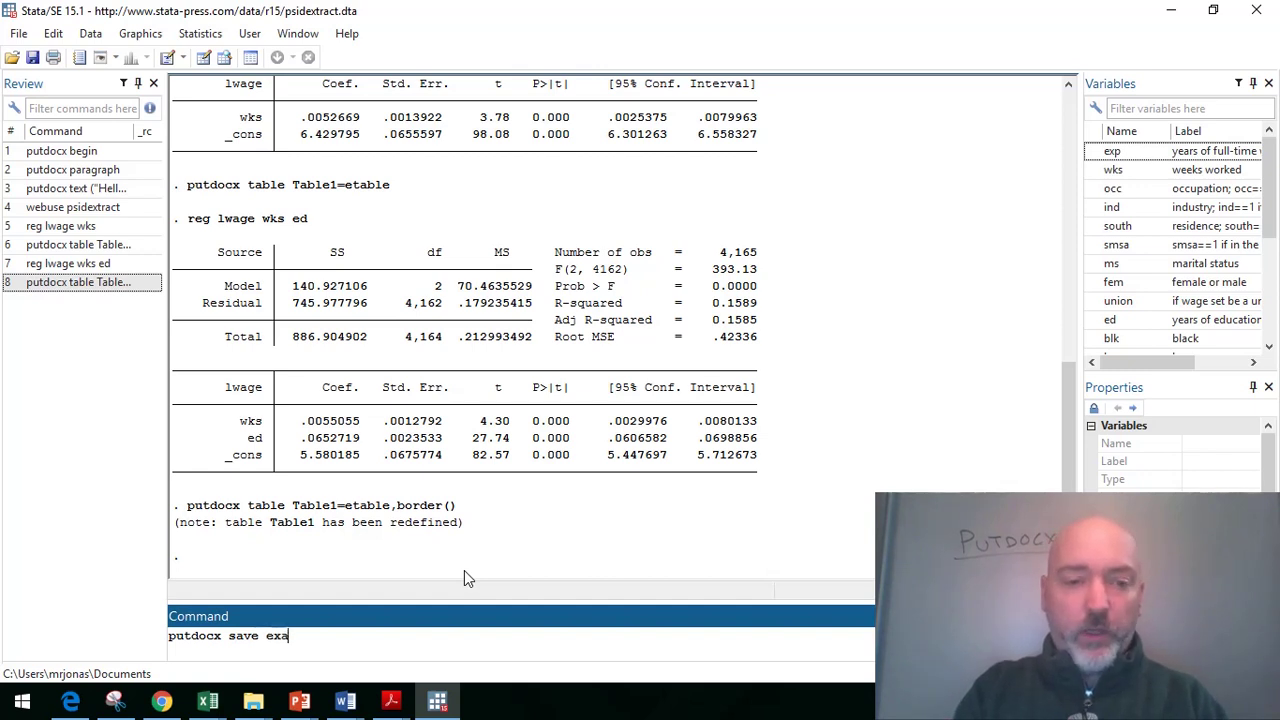
pyautogui.write('mple1')
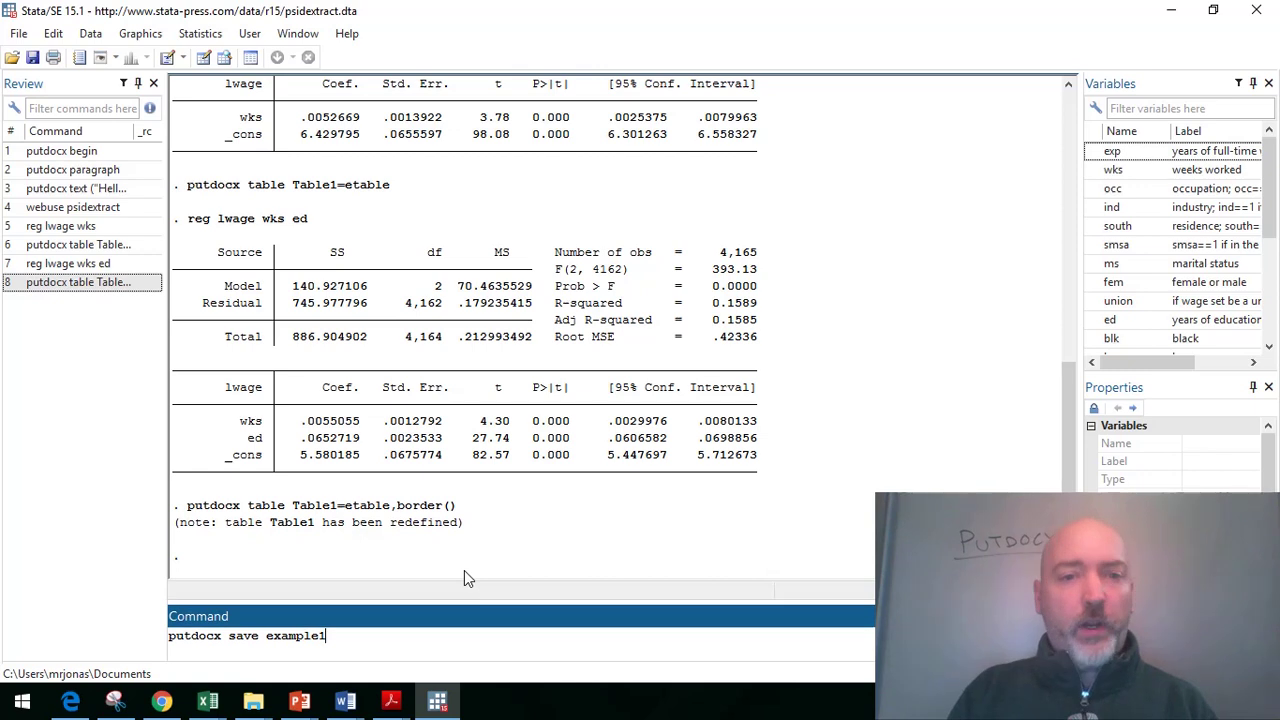
pyautogui.press('Return')
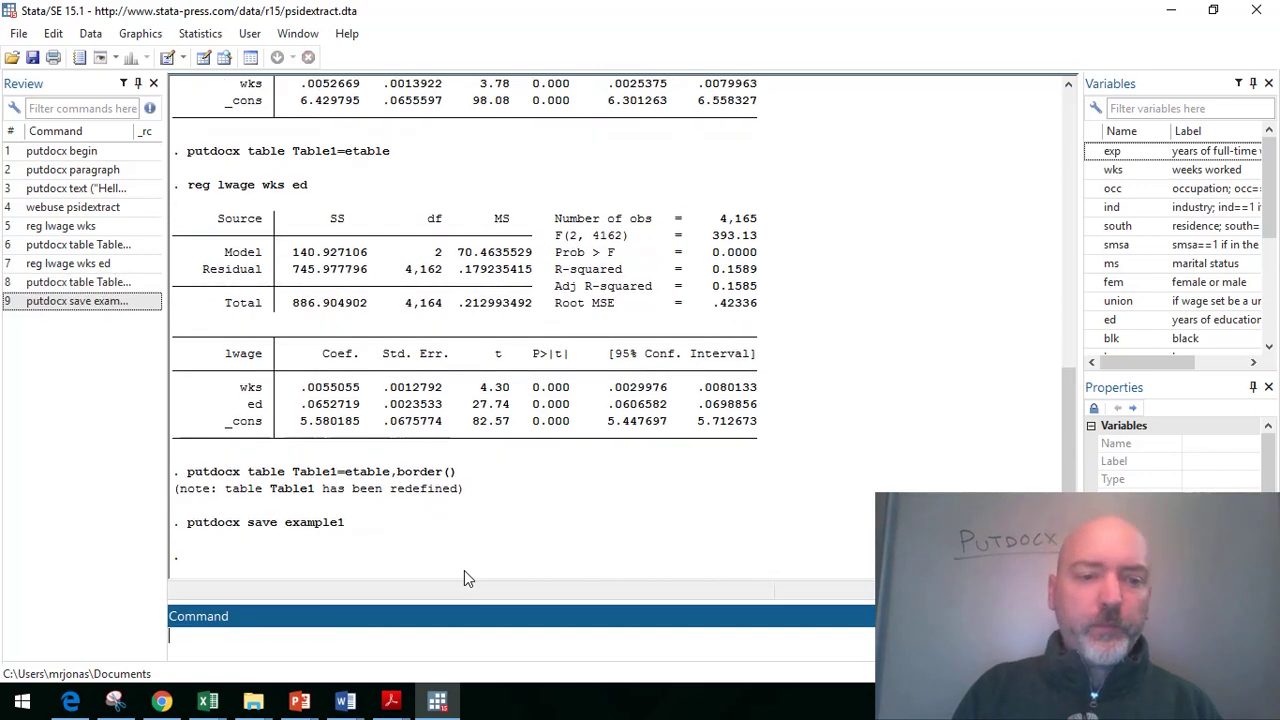
# Open example1.docx from the Documents folder in Word
pyautogui.moveTo(255, 706)
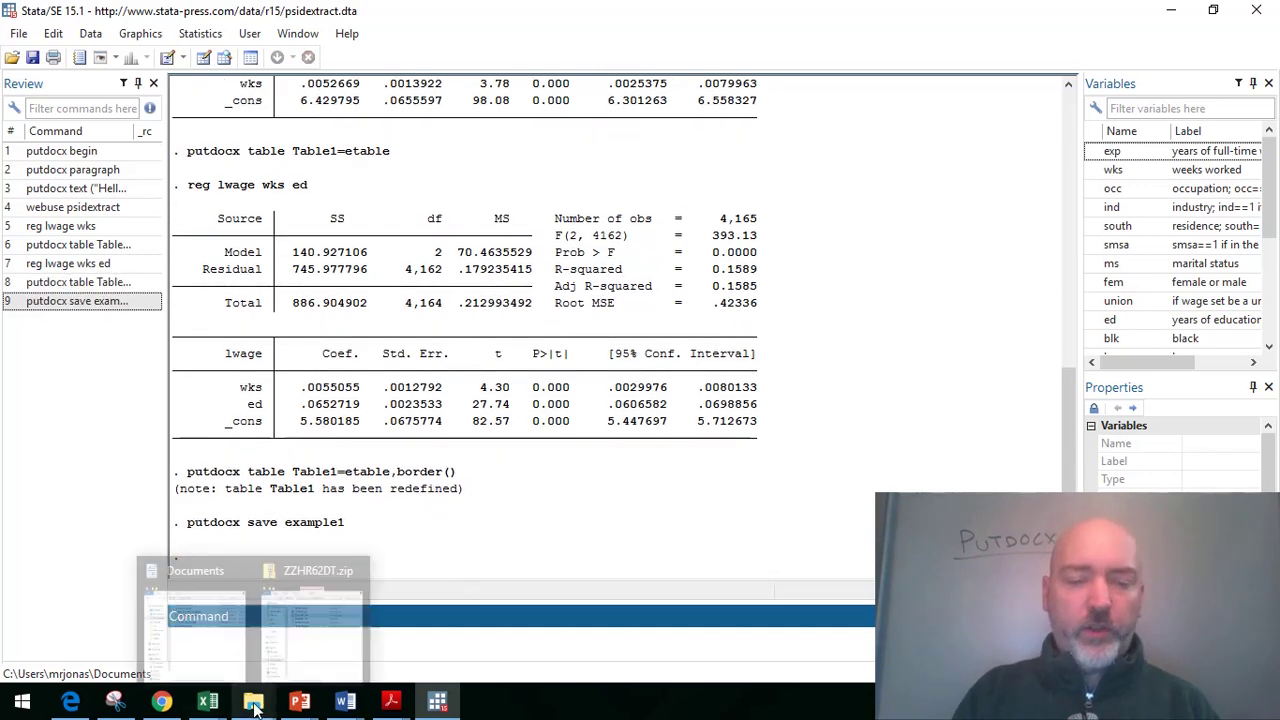
pyautogui.click(212, 620)
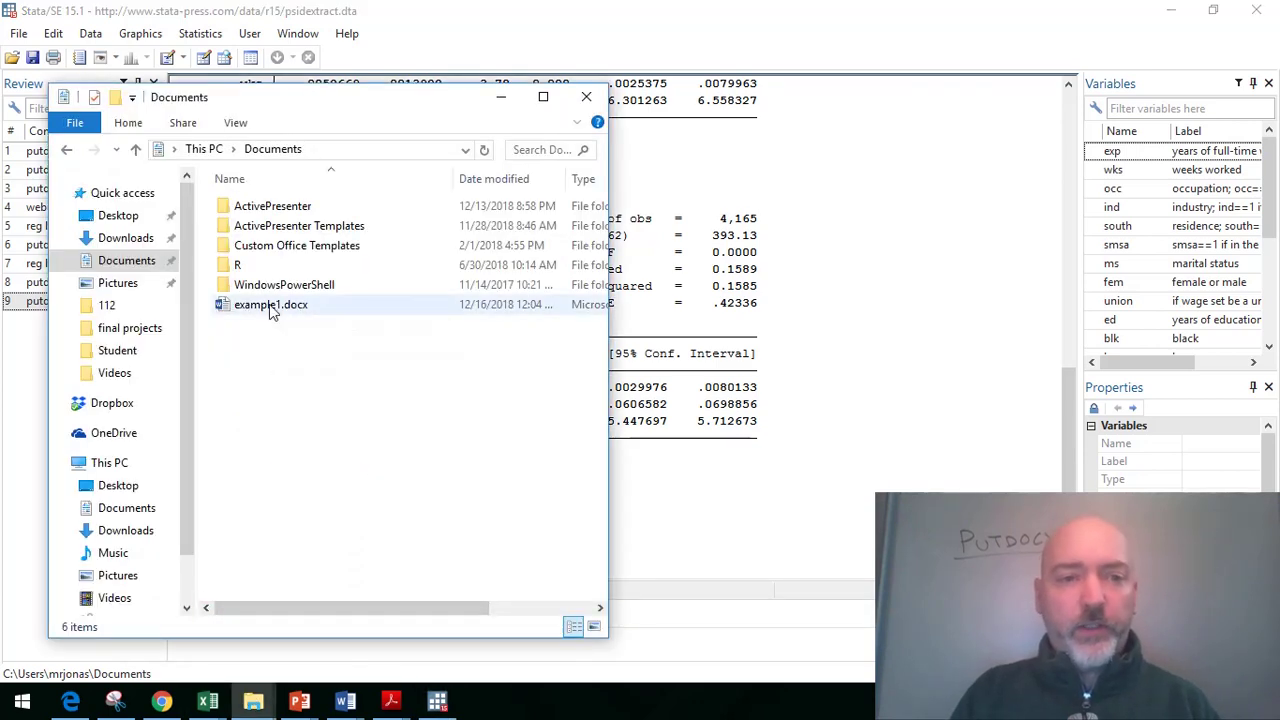
pyautogui.doubleClick(270, 306)
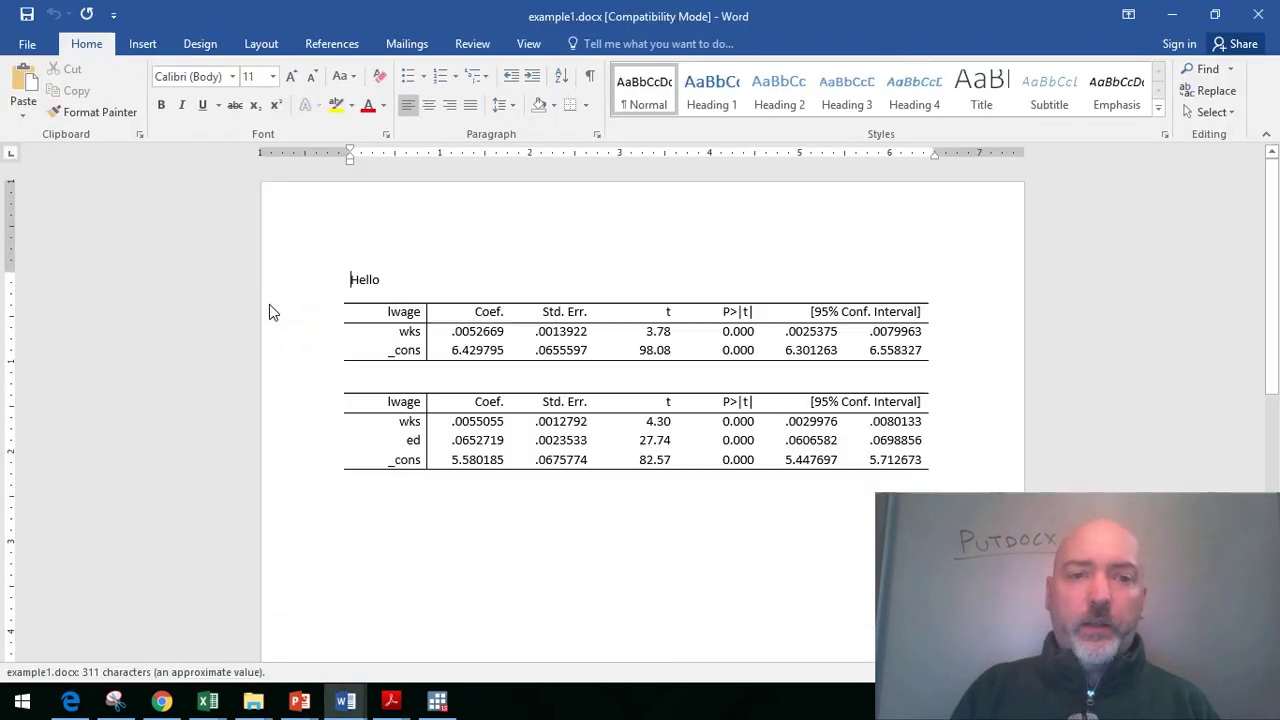